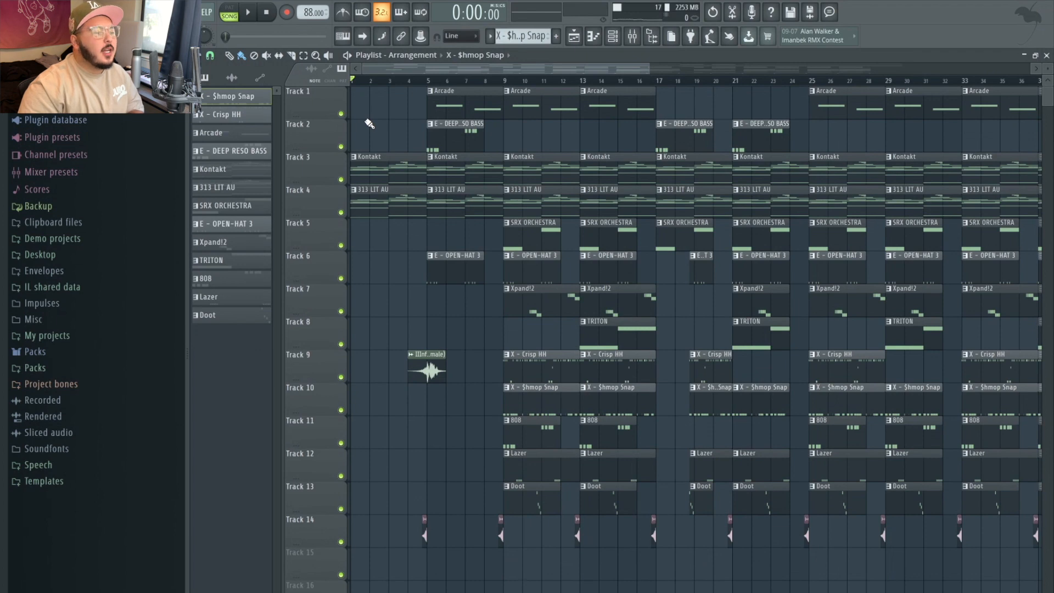
Open the Kontakt pattern from the playlist in the piano roll and bring up its instrument
double_click(379, 175)
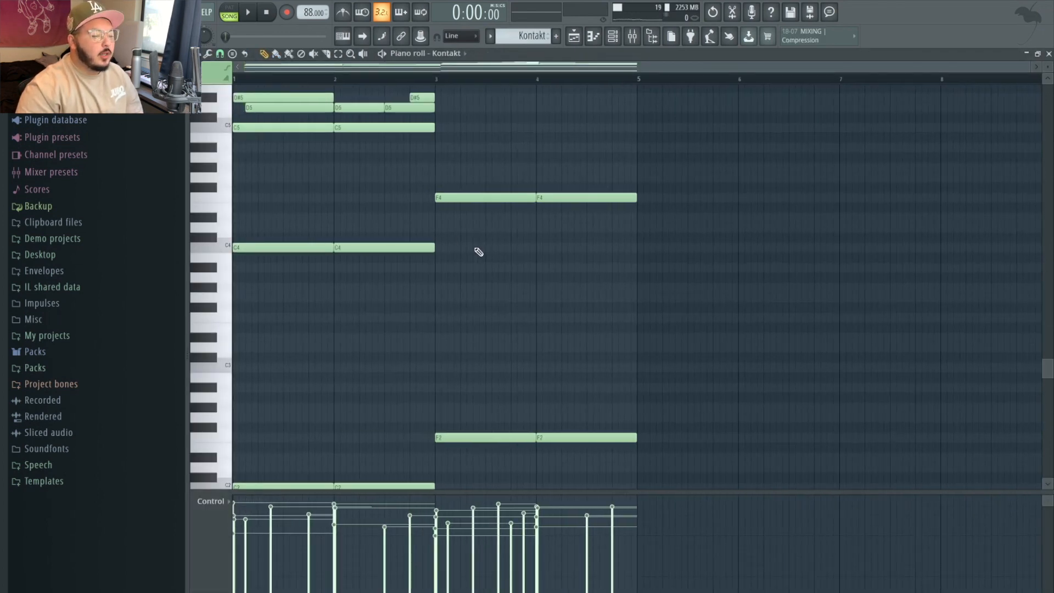
key("l")
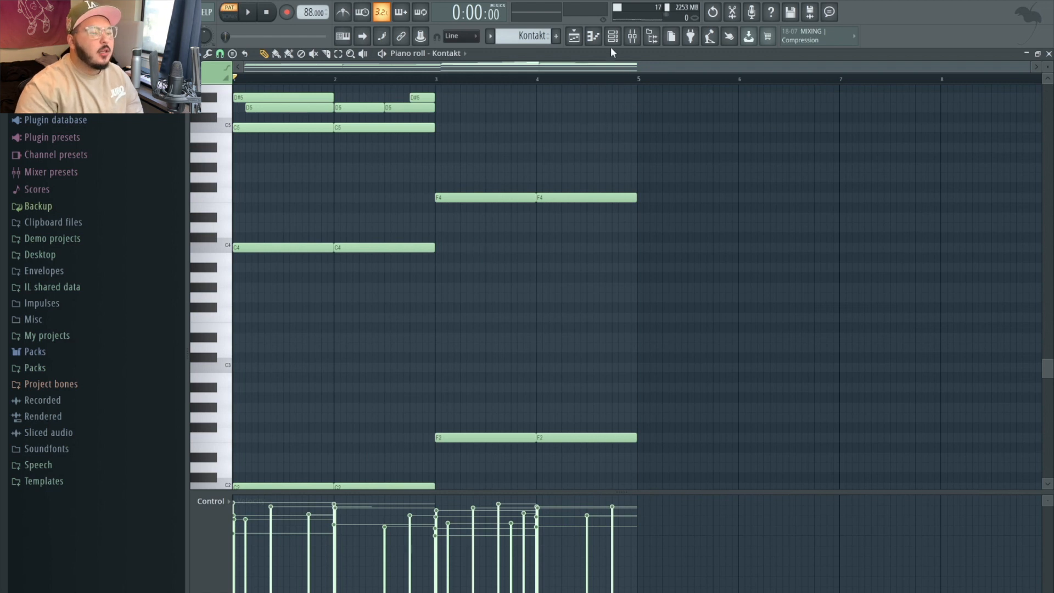
key("F6")
left_click(439, 347)
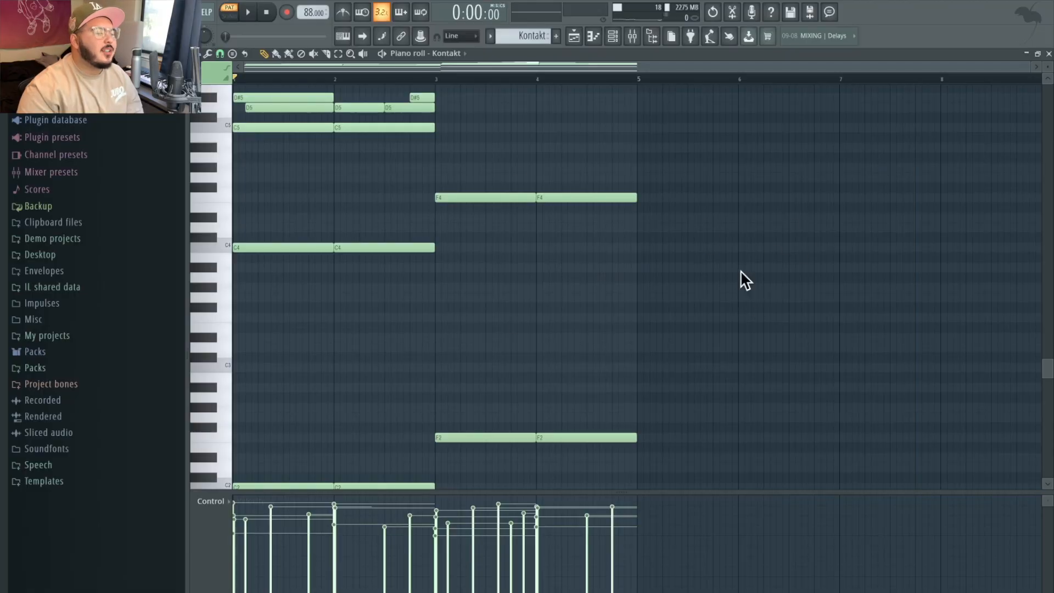
Examine the notes of the Kontakt chord progression in the piano roll, from the C chord to the F chord
scroll(742, 274, "up", 5)
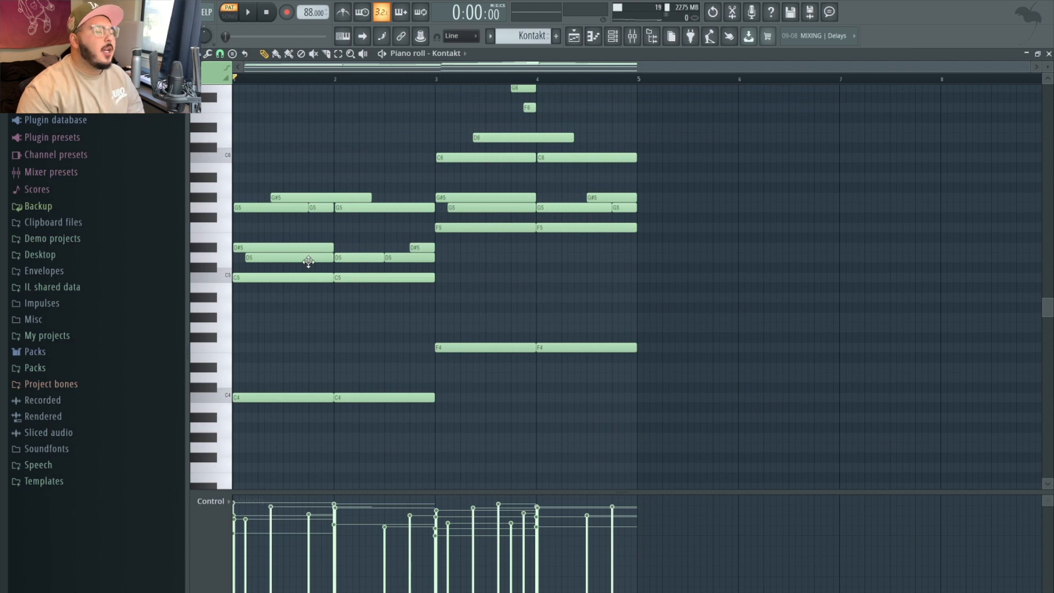
scroll(308, 262, "up", 2)
scroll(309, 260, "down", 6)
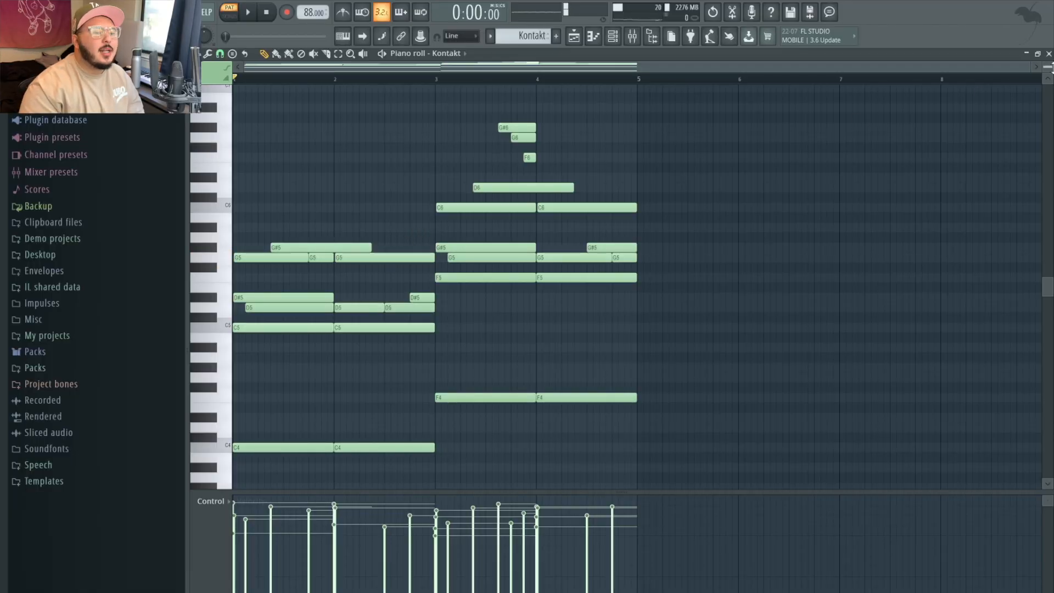
left_click_drag(1050, 67, 1050, 64)
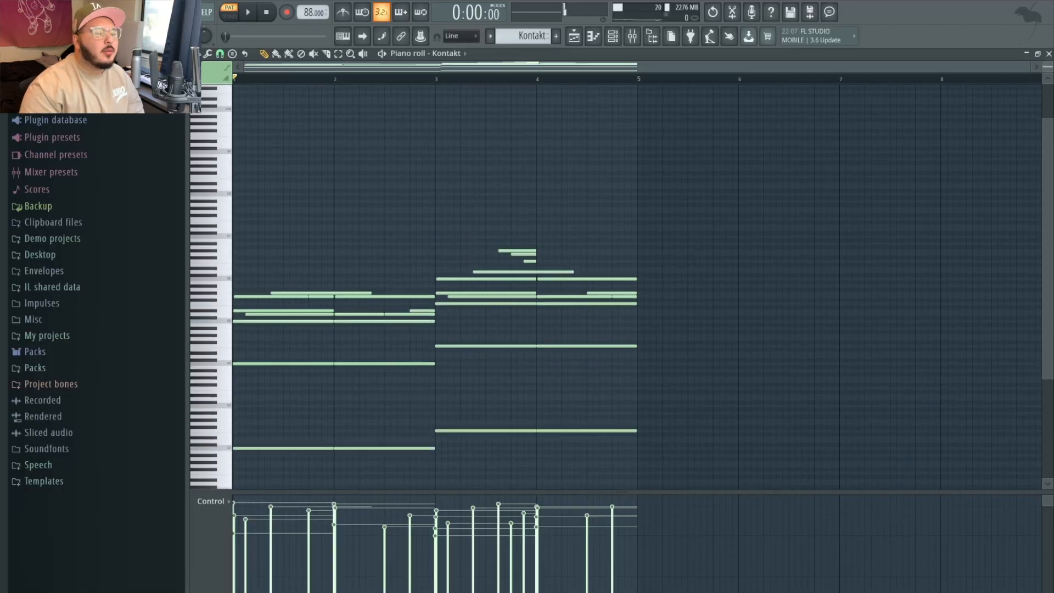
scroll(205, 300, "up", 5)
scroll(205, 299, "up", 3)
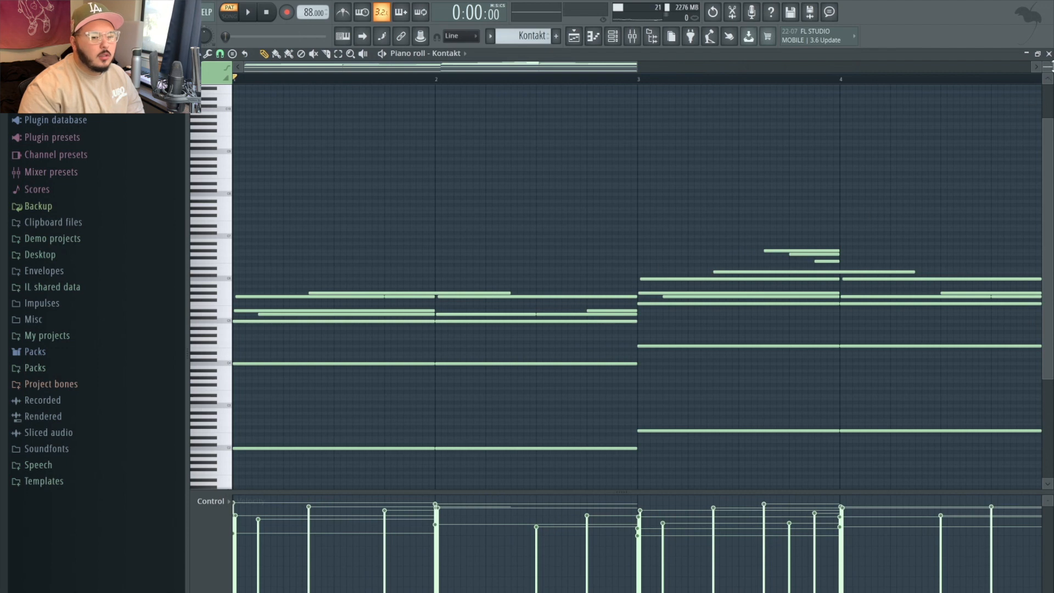
scroll(212, 335, "up", 3)
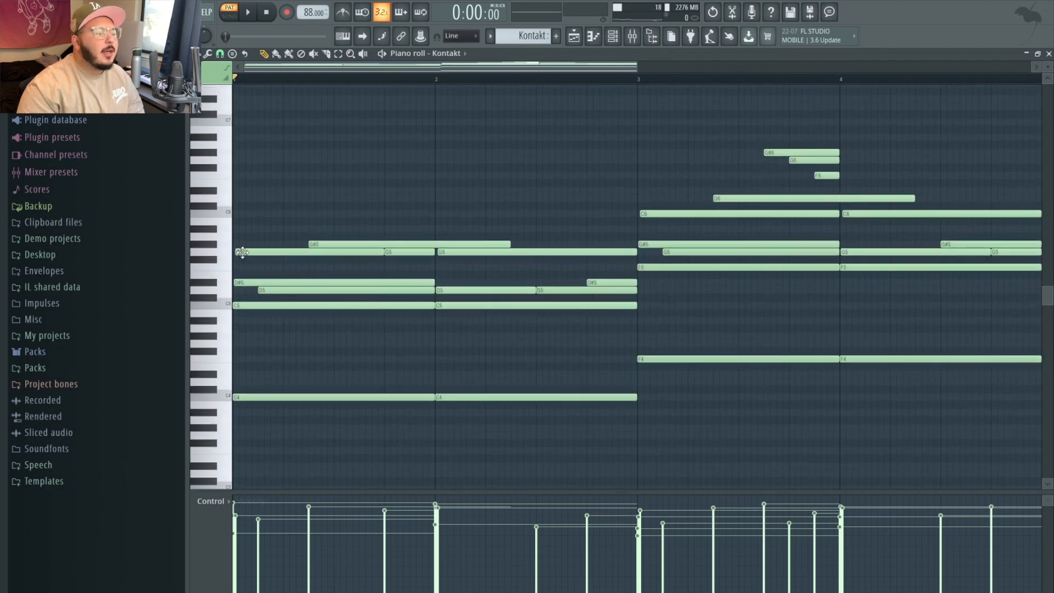
left_click_drag(243, 234, 242, 314)
left_click(505, 252)
left_click_drag(505, 256, 489, 301)
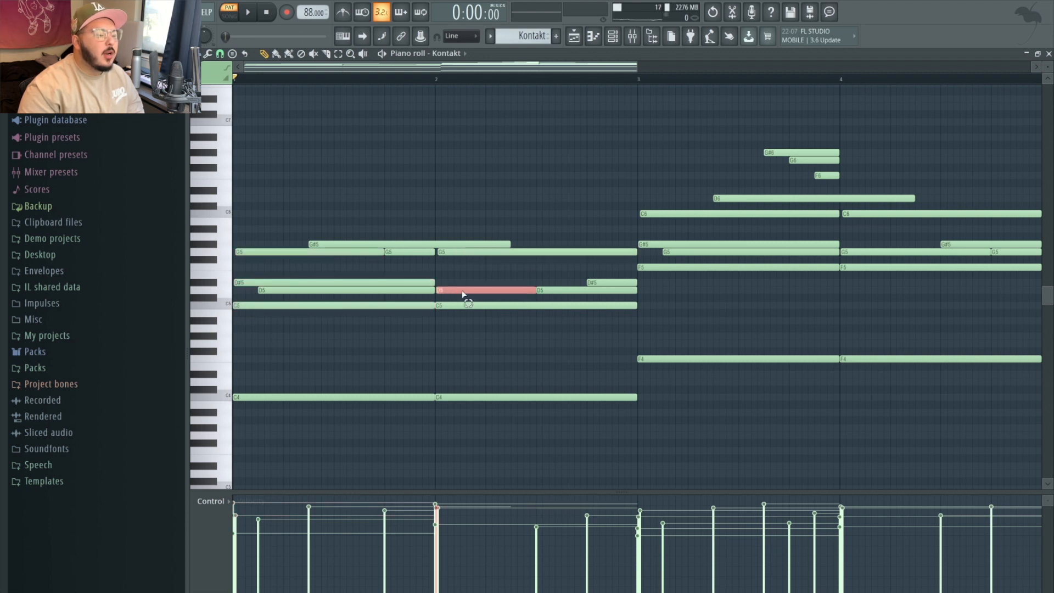
left_click(478, 335)
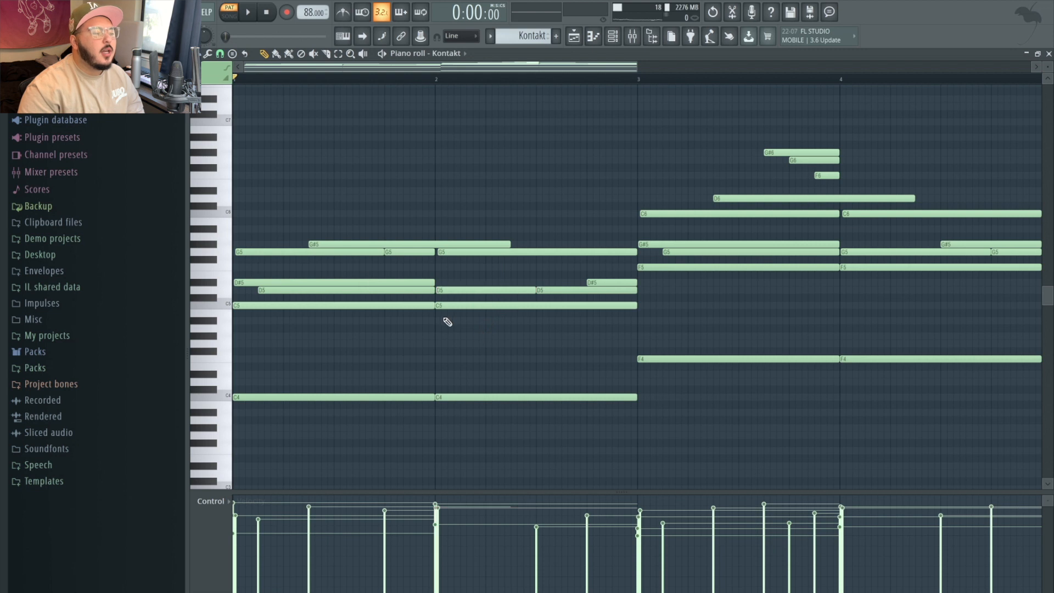
left_click(343, 243)
left_click(409, 253)
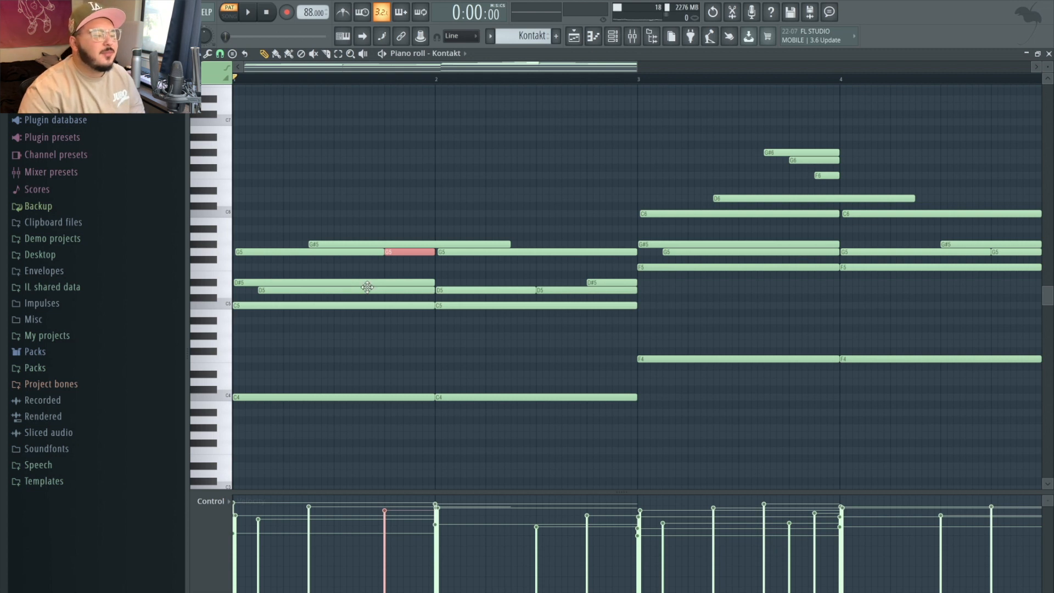
Duplicate the Kontakt notes of bars 1 and 2 onto bars 3 and 4 and transpose the copy up five semitones
scroll(367, 288, "down", 2)
left_click_drag(509, 196, 287, 467)
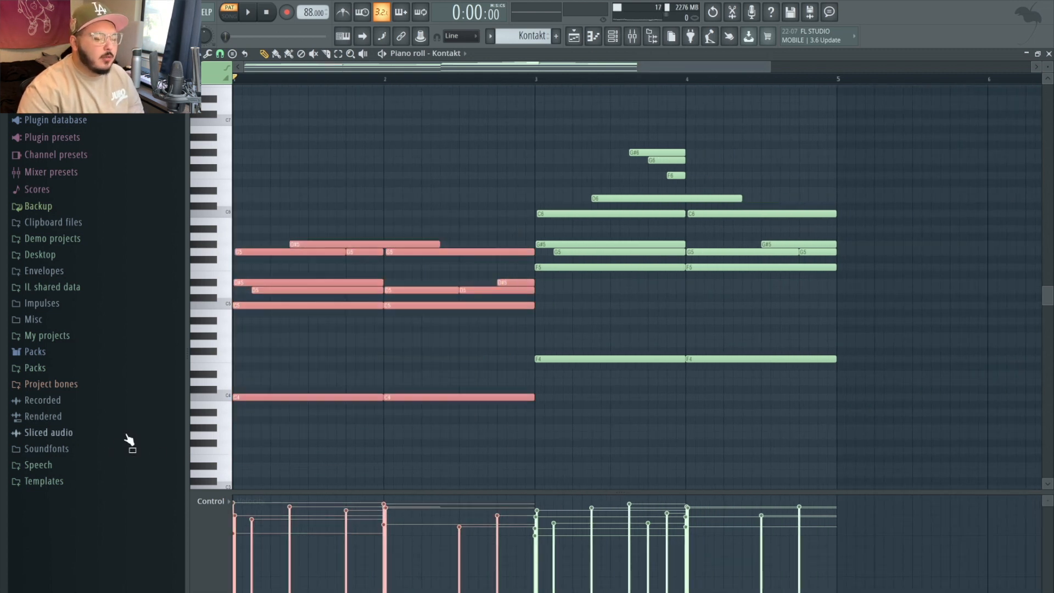
key("ctrl+b")
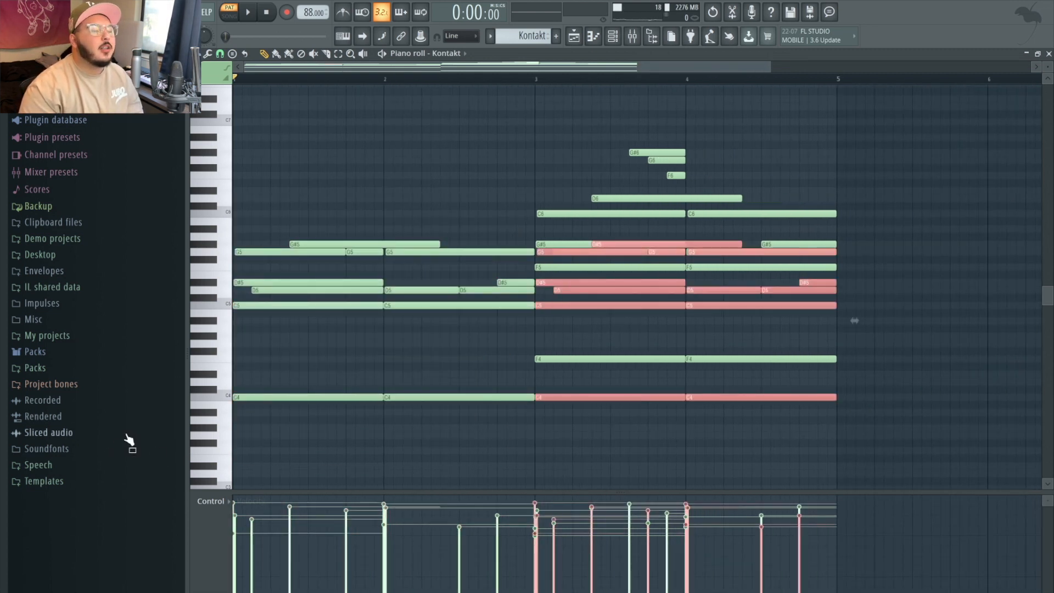
key("Up")
key("Up")
key("Up")
key("Up")
key("Up")
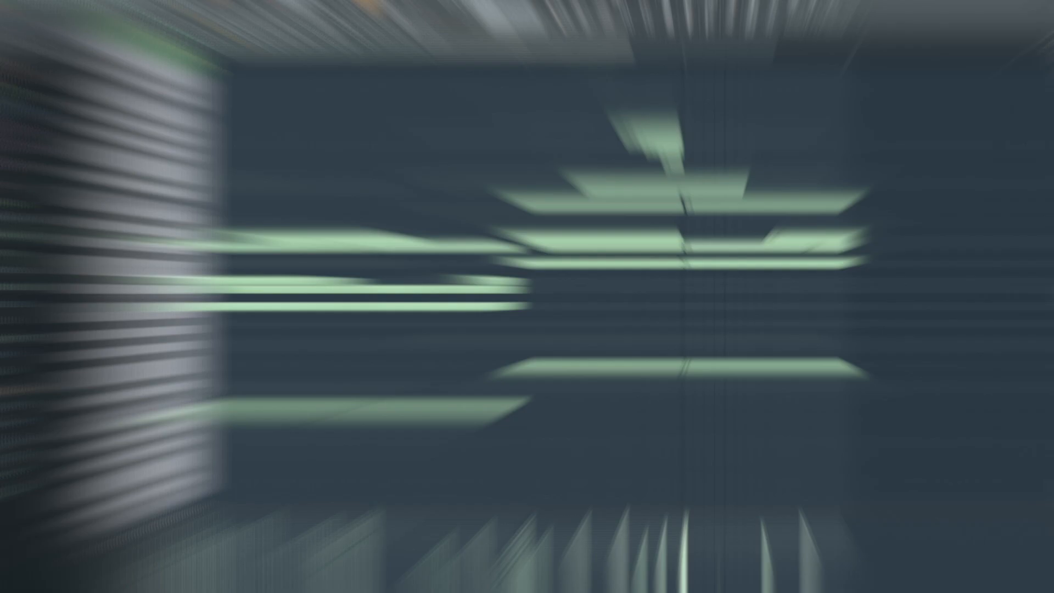
Play the Kontakt pattern, and inspect the first Fruity parametric EQ 2 and the Soundgoodizer on its mixer track
key("space")
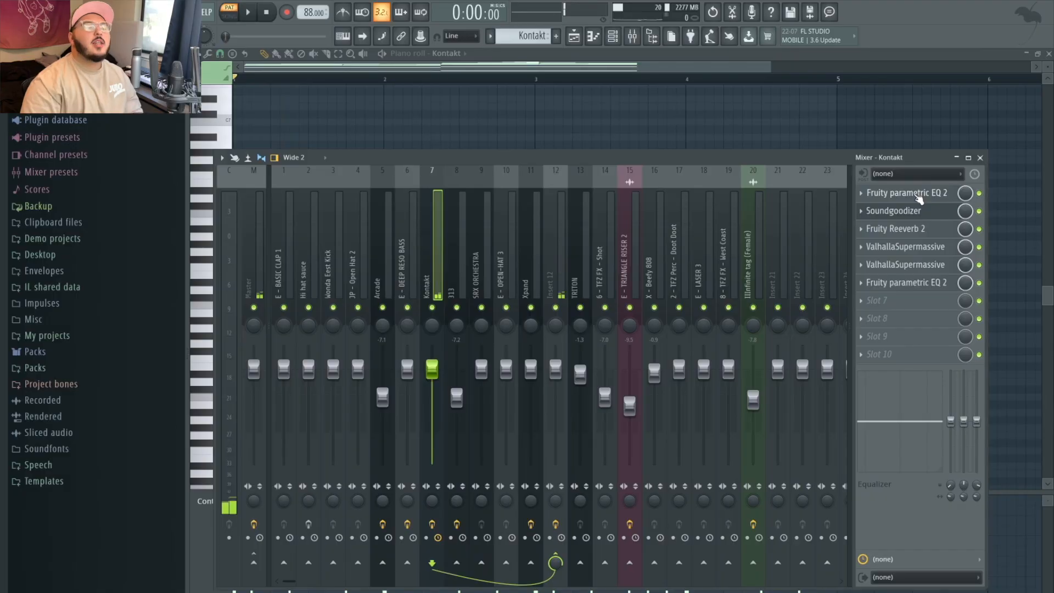
left_click(918, 194)
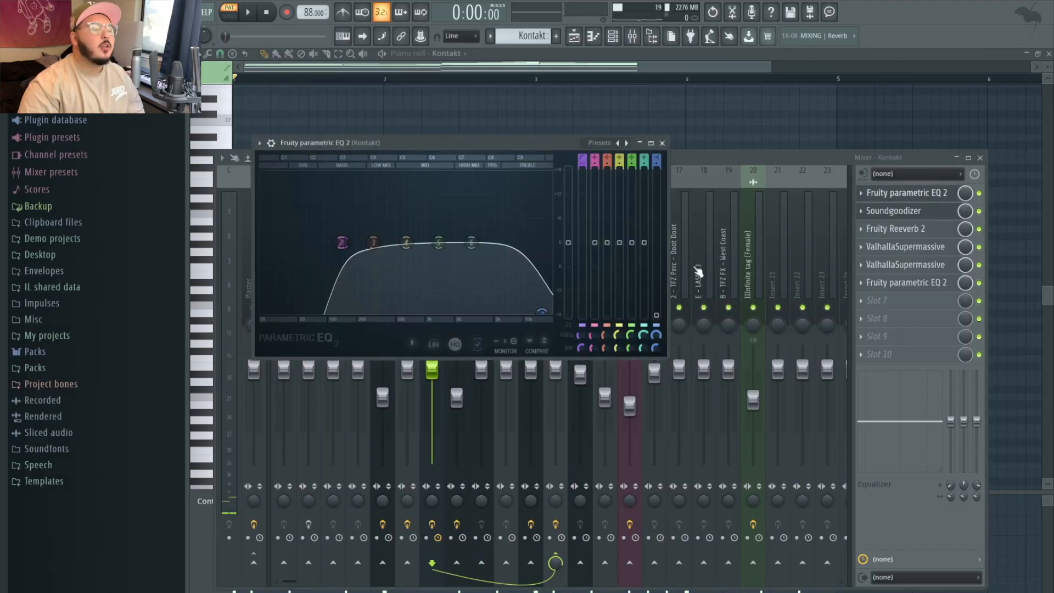
left_click(865, 210)
left_click(881, 212)
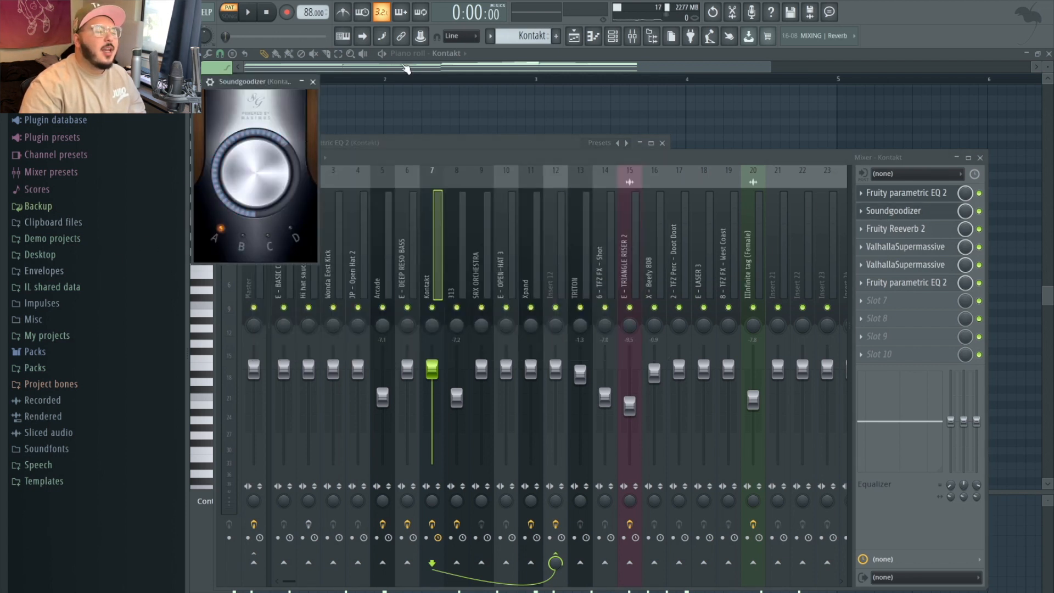
left_click_drag(285, 84, 608, 117)
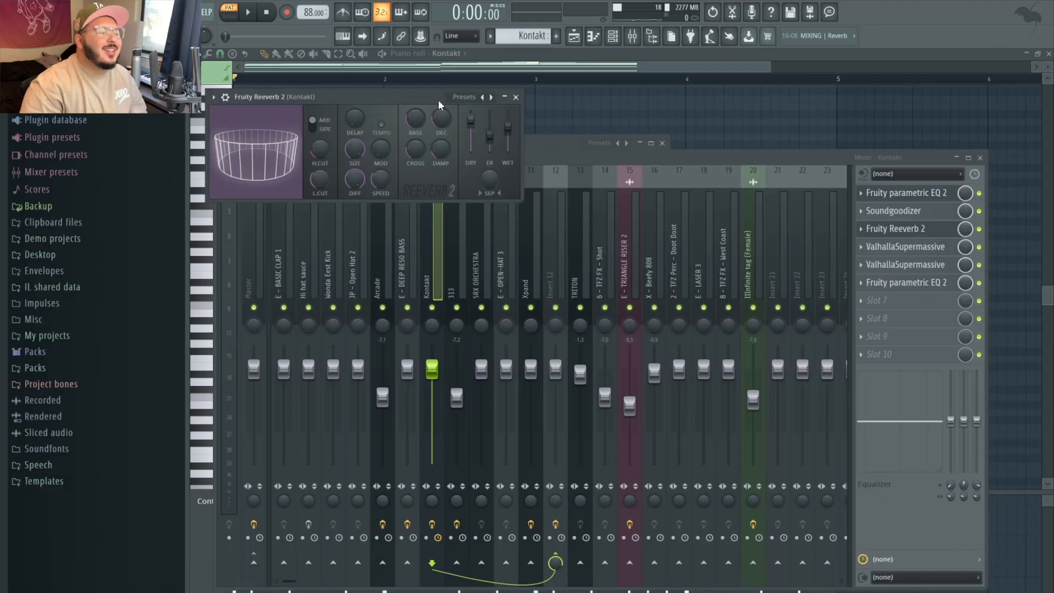
Lower the decay of Fruity Reeverb 2 on the Kontakt track slightly and close the plugin
left_click_drag(437, 100, 752, 201)
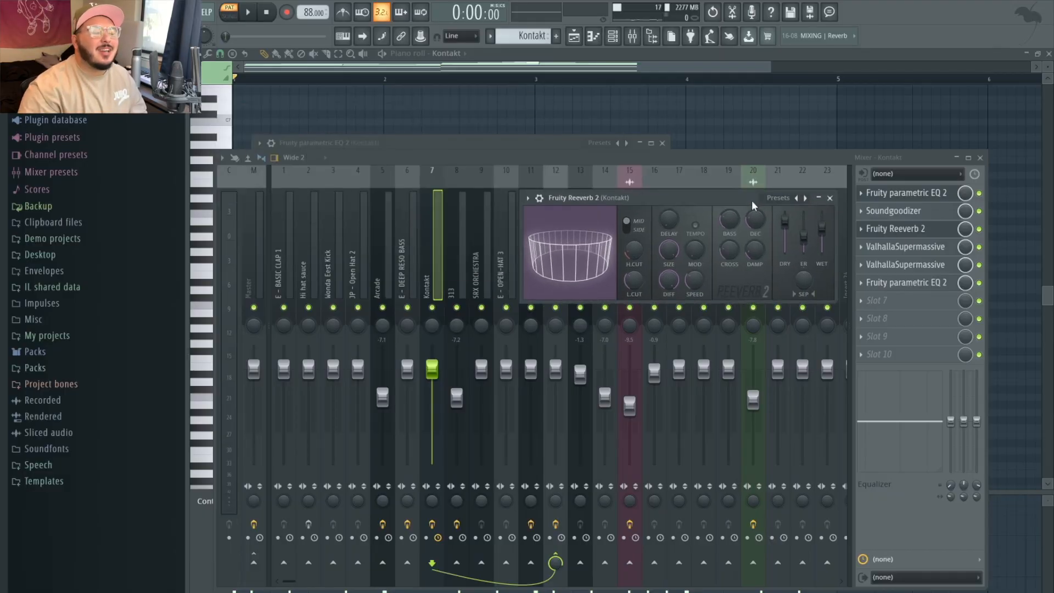
left_click_drag(756, 218, 756, 225)
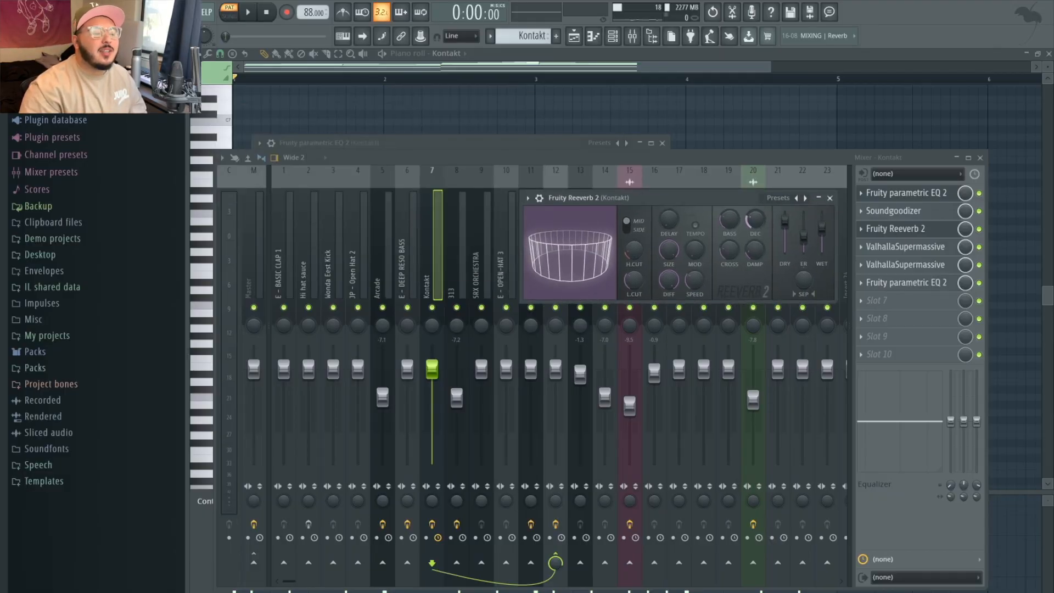
left_click(830, 199)
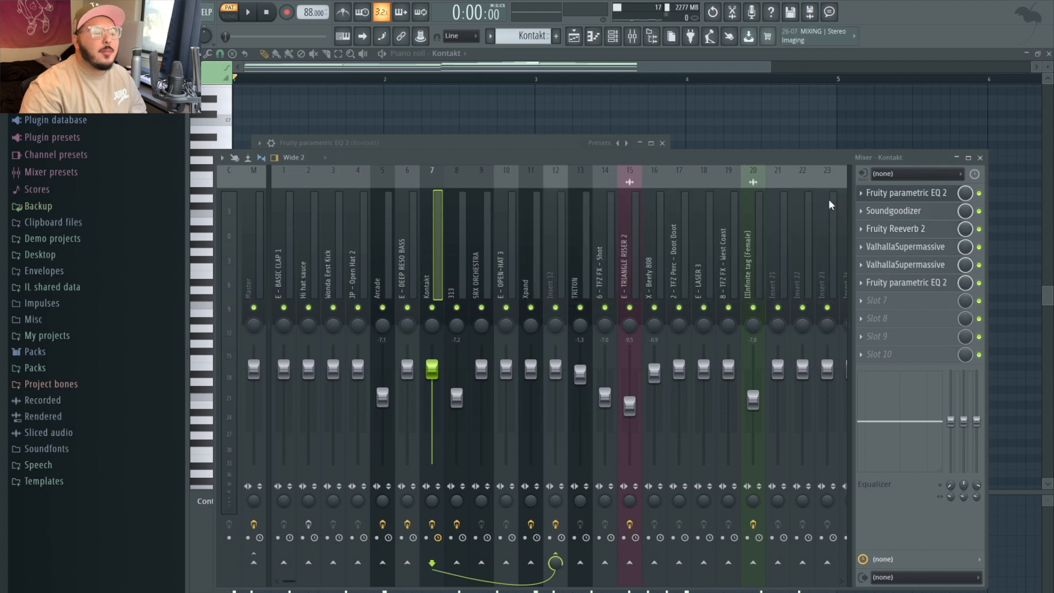
Inspect the settings of both ValhallaSupermassive effects on the Kontakt mixer track
left_click(903, 246)
left_click_drag(341, 112, 653, 189)
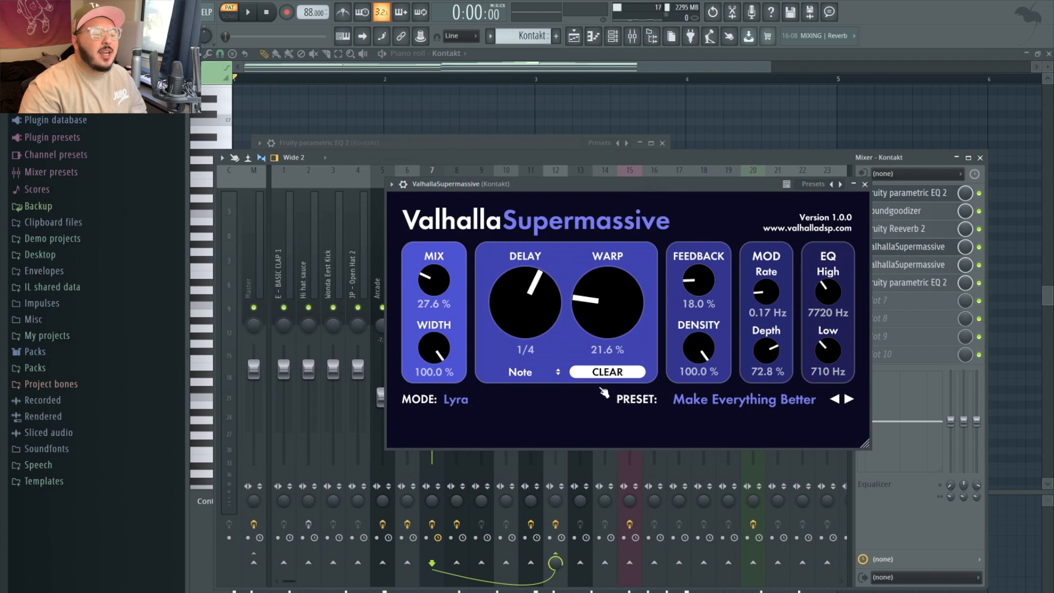
left_click_drag(821, 363, 819, 363)
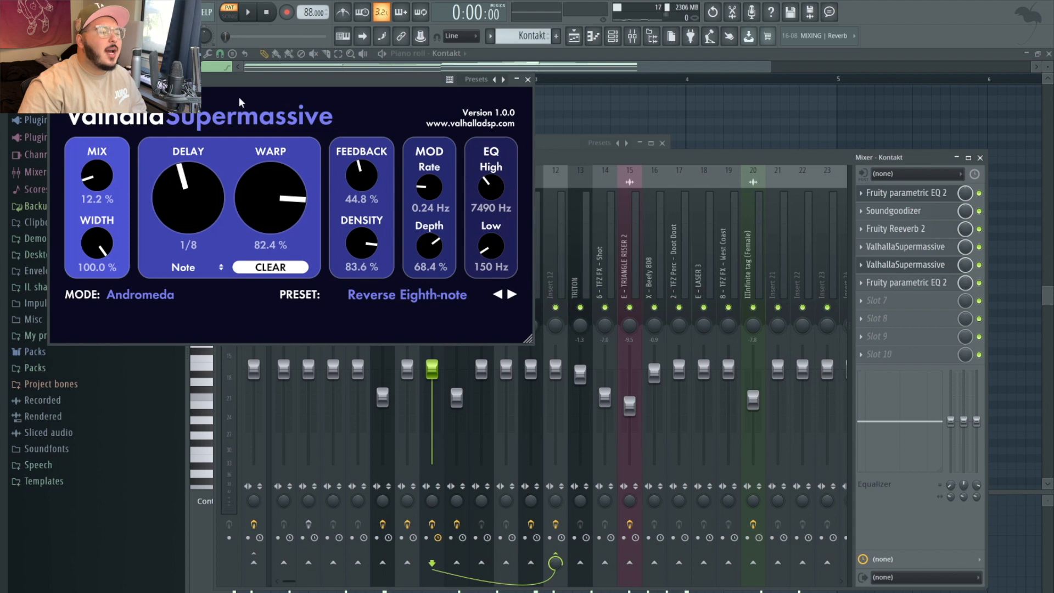
left_click_drag(245, 84, 626, 143)
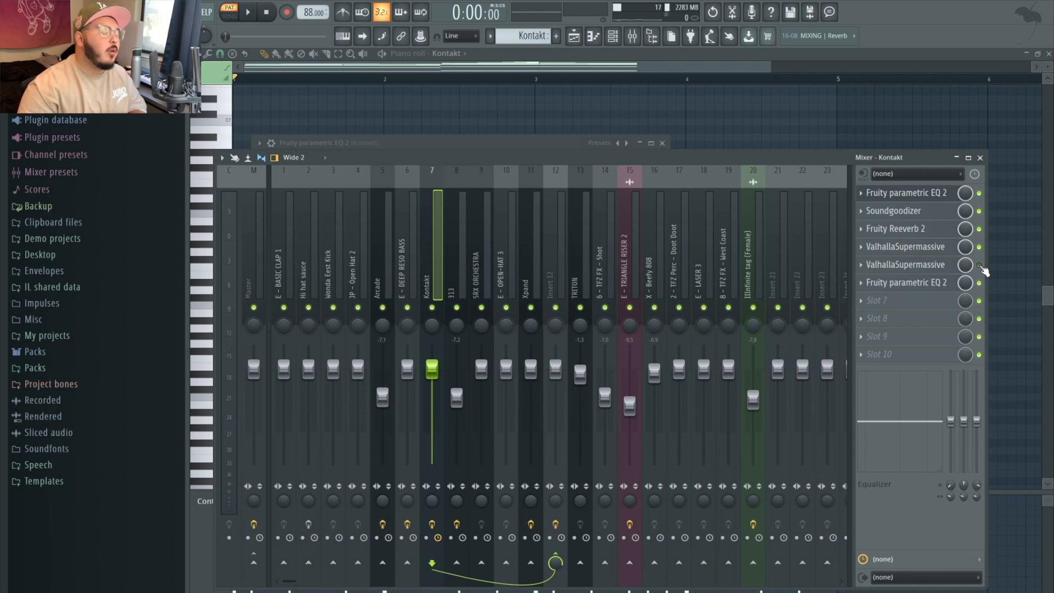
Play the Kontakt pattern with the second ValhallaSupermassive bypassed and again with it enabled to compare the sound
key("space")
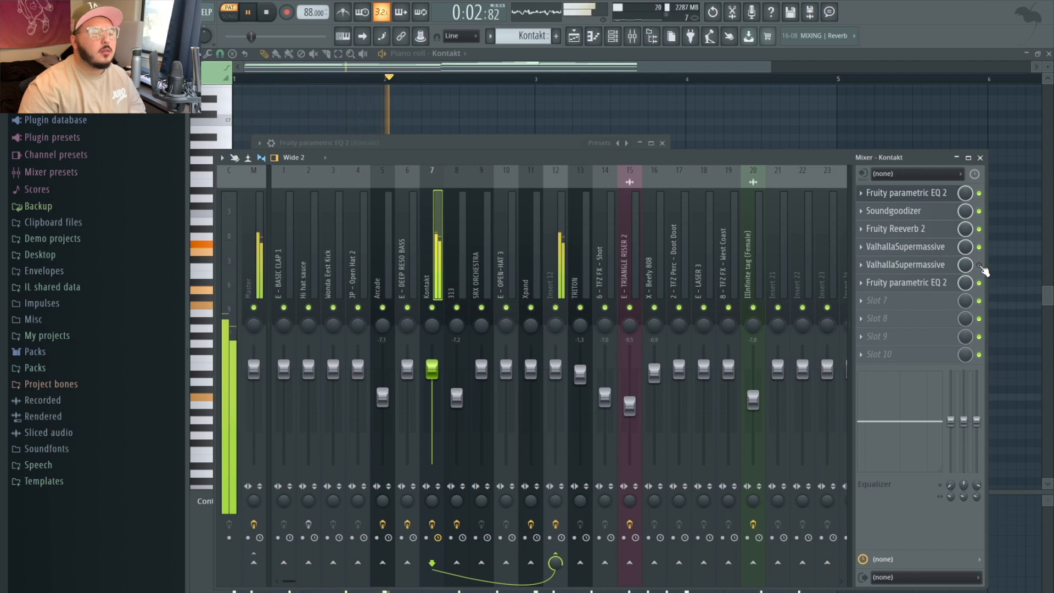
key("space")
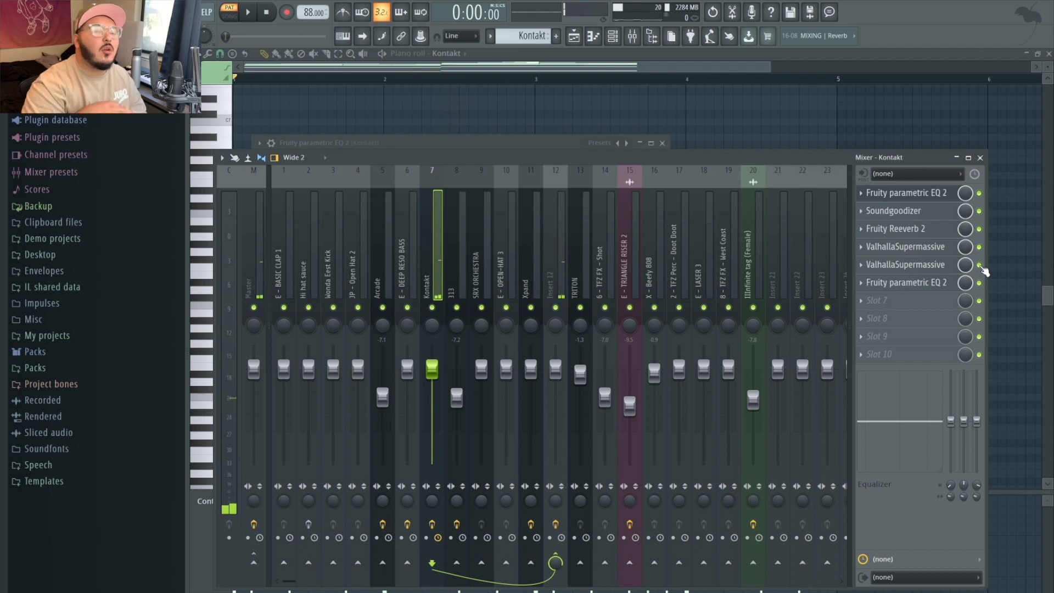
key("space")
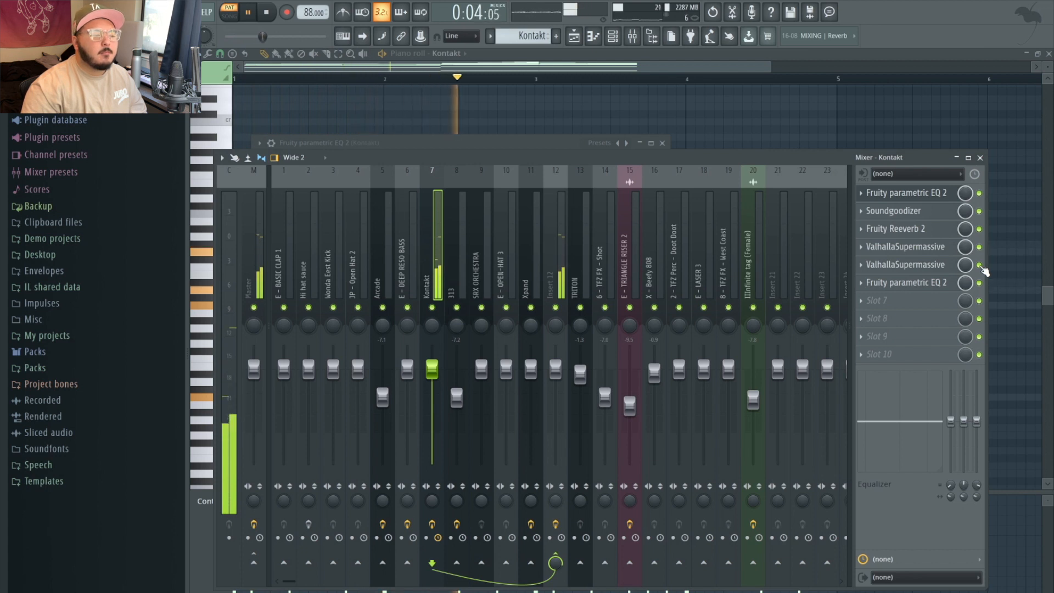
key("space")
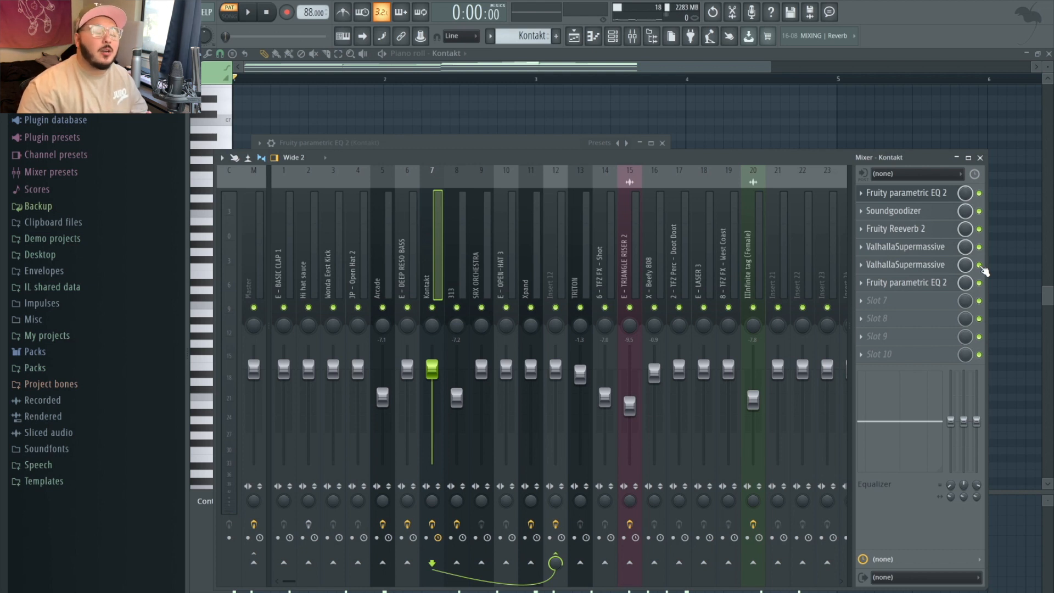
Inspect the last Fruity parametric EQ 2 on the Kontakt track and the one on the 313 mixer track
left_click(907, 283)
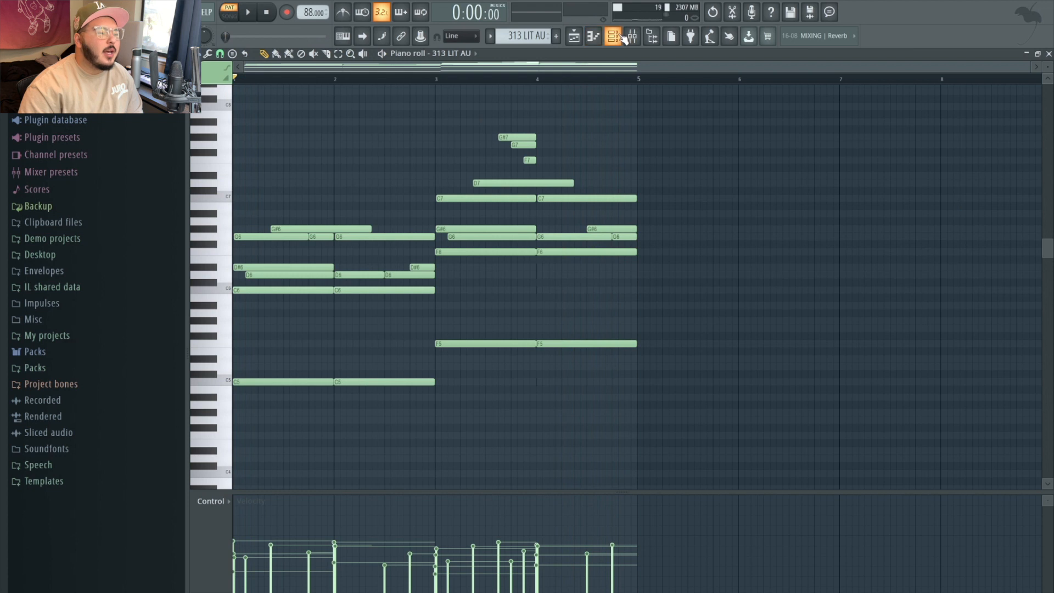
left_click(622, 36)
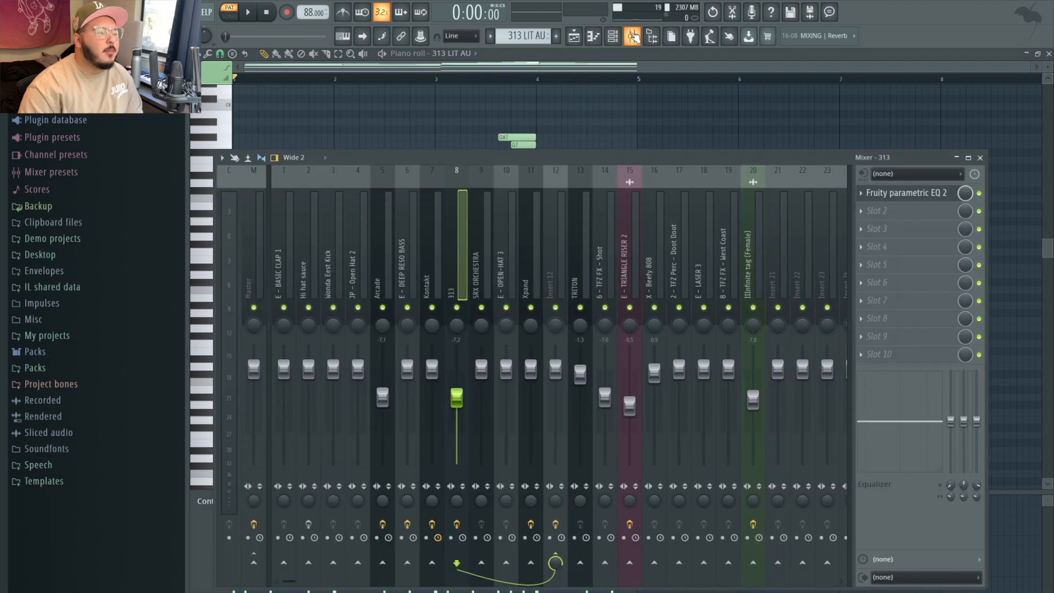
left_click(923, 194)
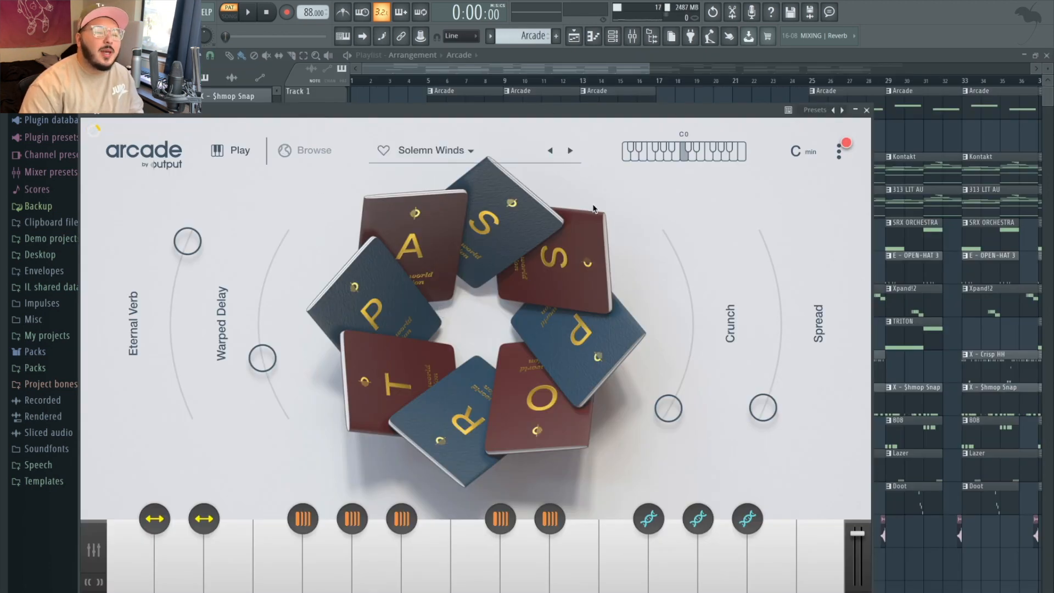
Review the Arcade instrument's Solemn Winds kit, play its pattern, and inspect the Fruity parametric EQ 2 on its mixer track
left_click_drag(591, 113, 654, 117)
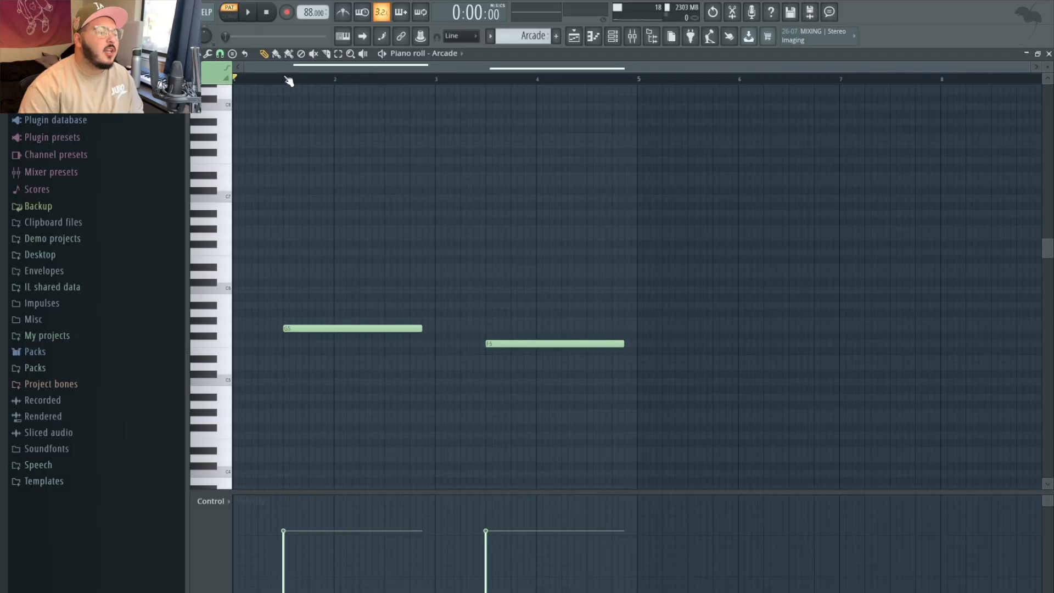
key("space")
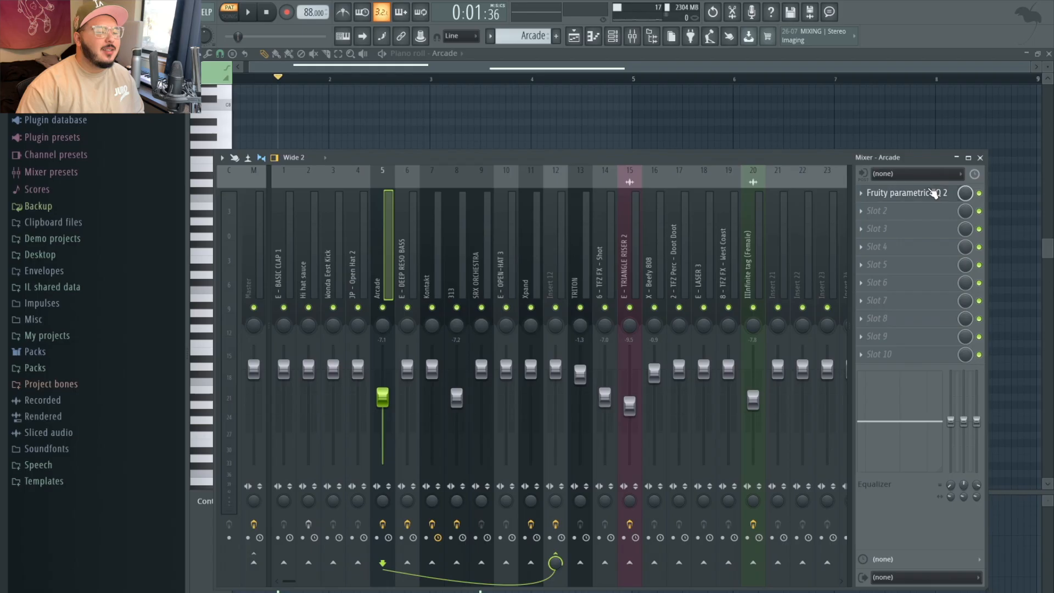
left_click(934, 194)
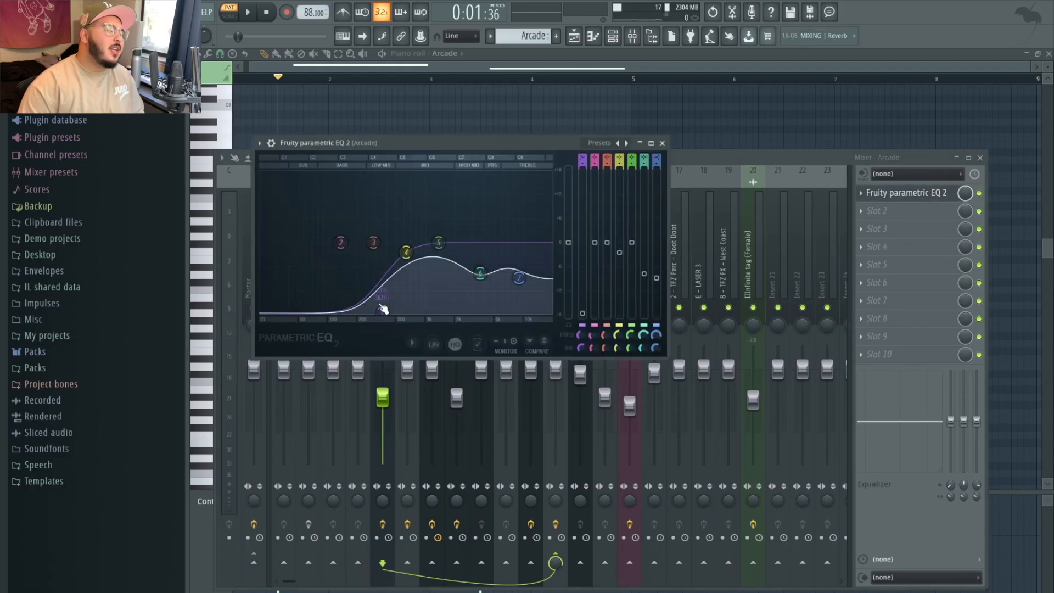
left_click(663, 143)
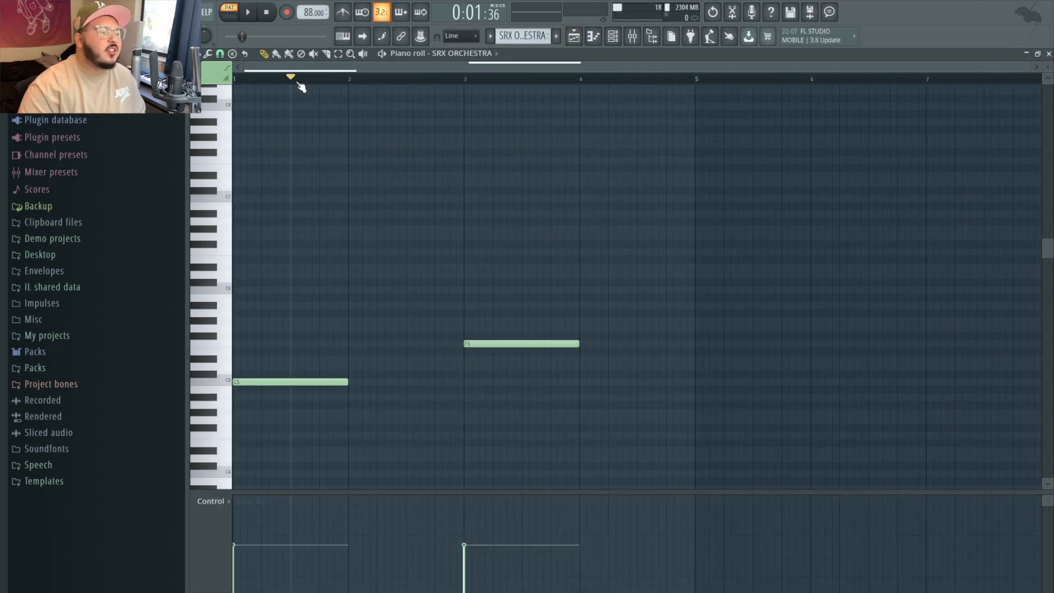
Inspect the SRX ORCHESTRA instrument's Tub.Bells S1 patch and return to its piano roll
left_click(613, 37)
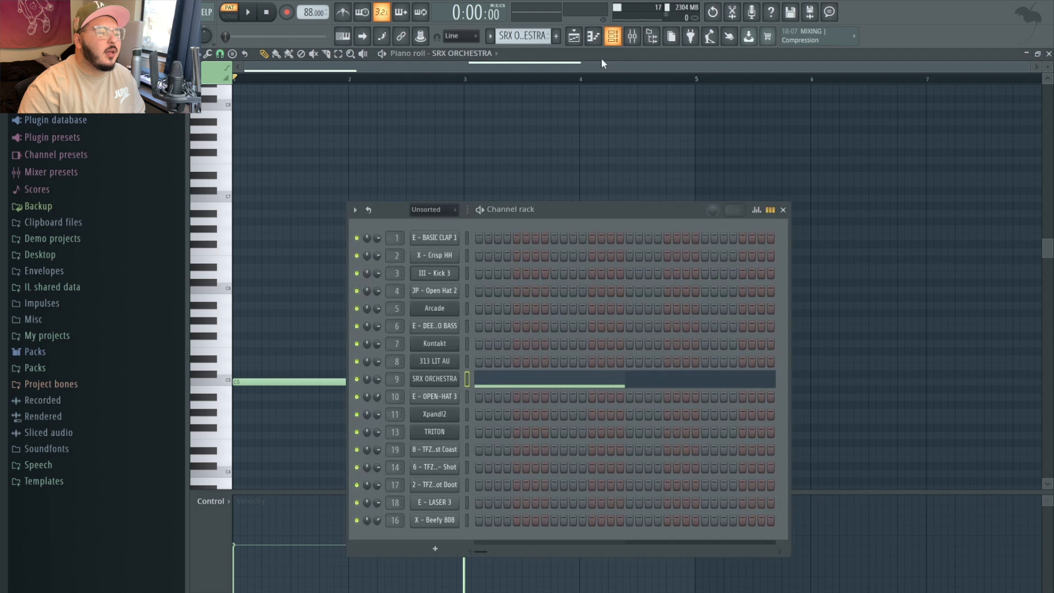
left_click(441, 383)
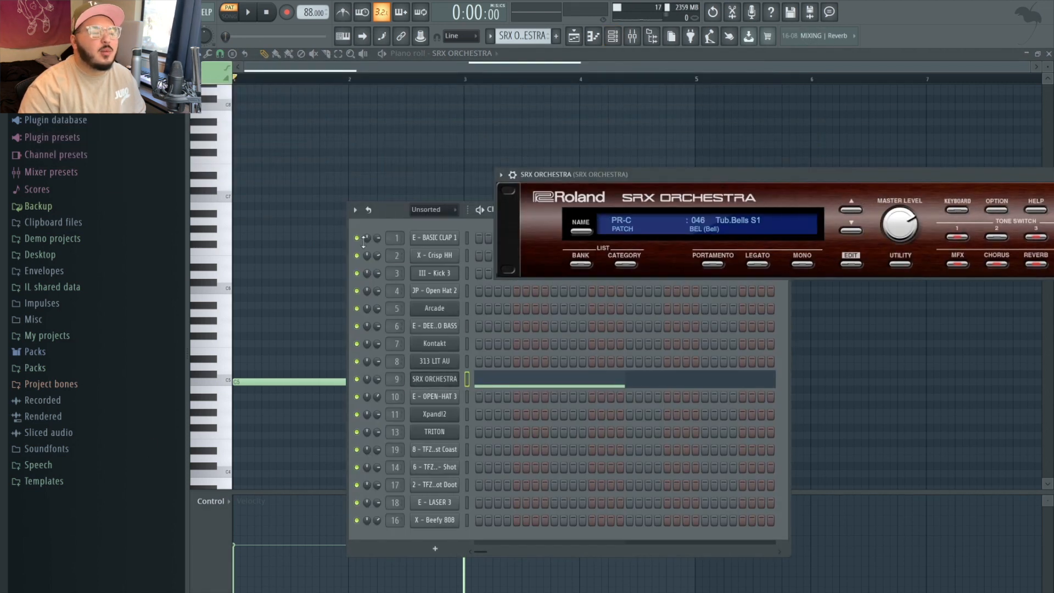
left_click(365, 162)
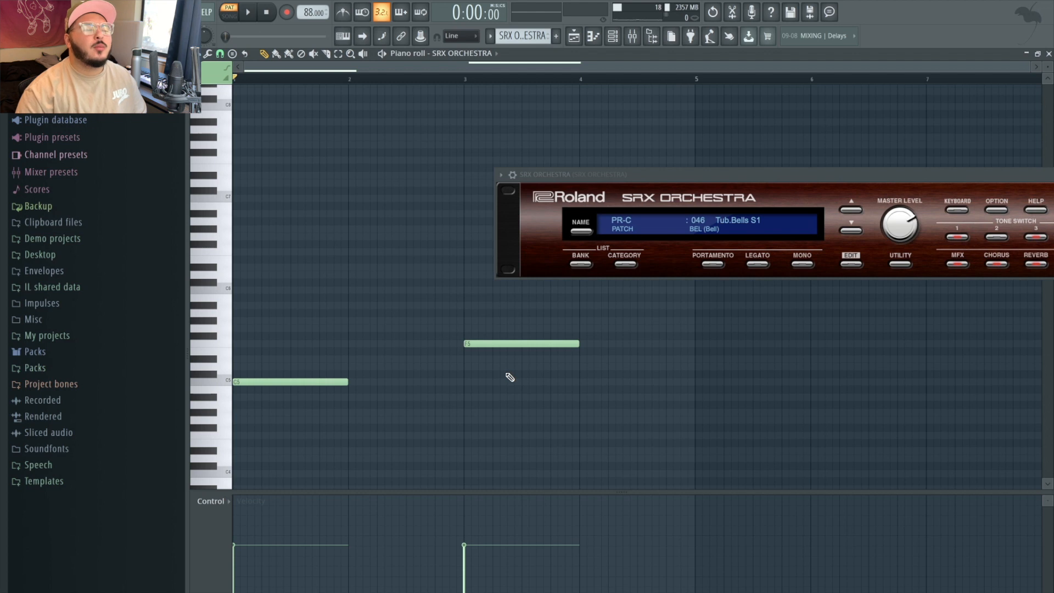
Play the SRX ORCHESTRA pattern's first note from the start and its second note from bar 3
key("space")
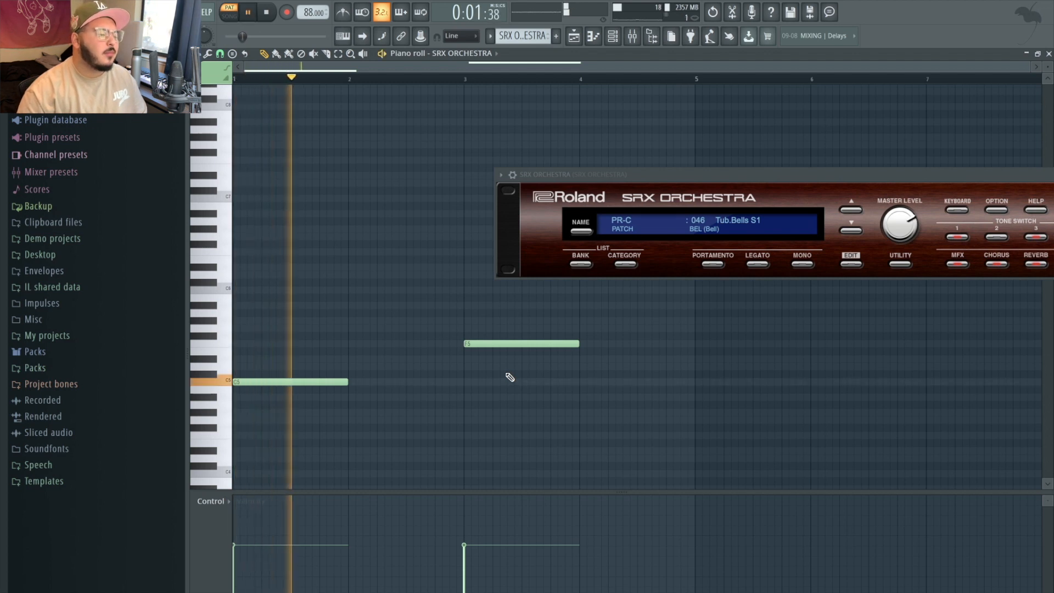
key("space")
left_click(461, 78)
key("space")
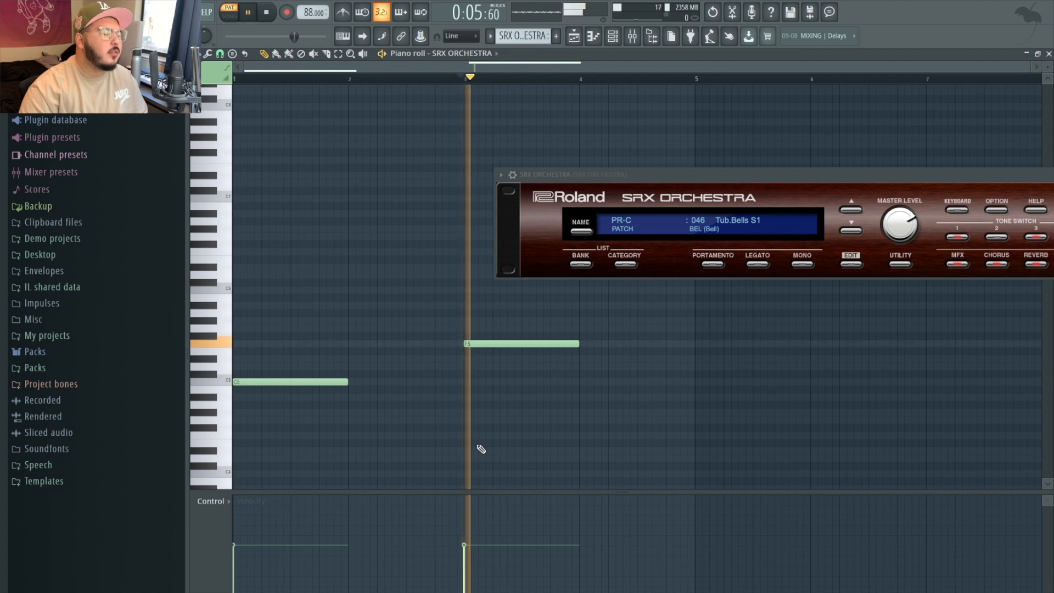
key("space")
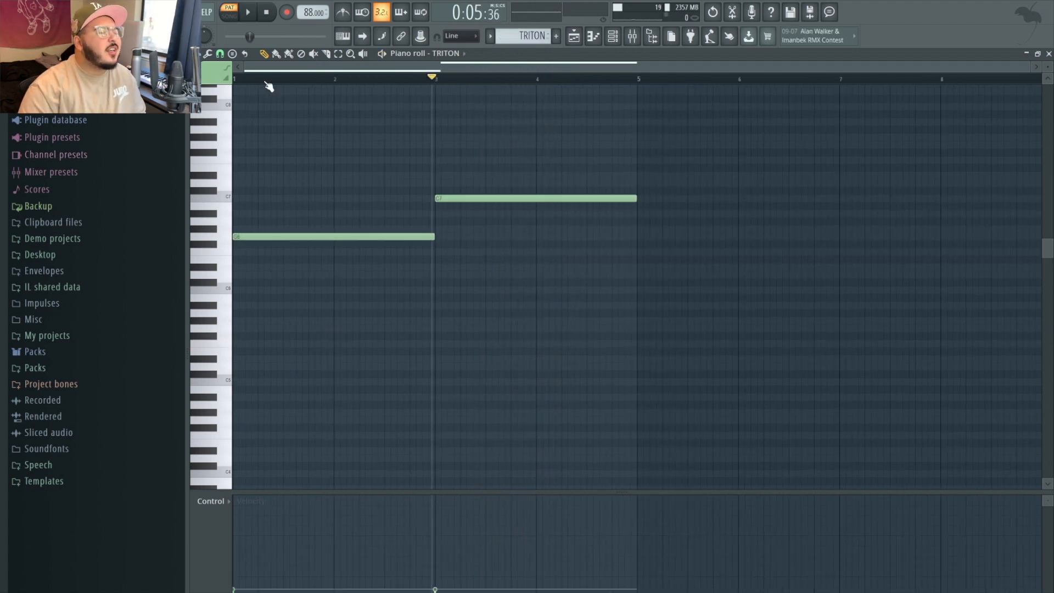
Review the TRITON pattern's two long notes, play it, and inspect the instrument's AnalogStrings1&2 program
left_click(265, 81)
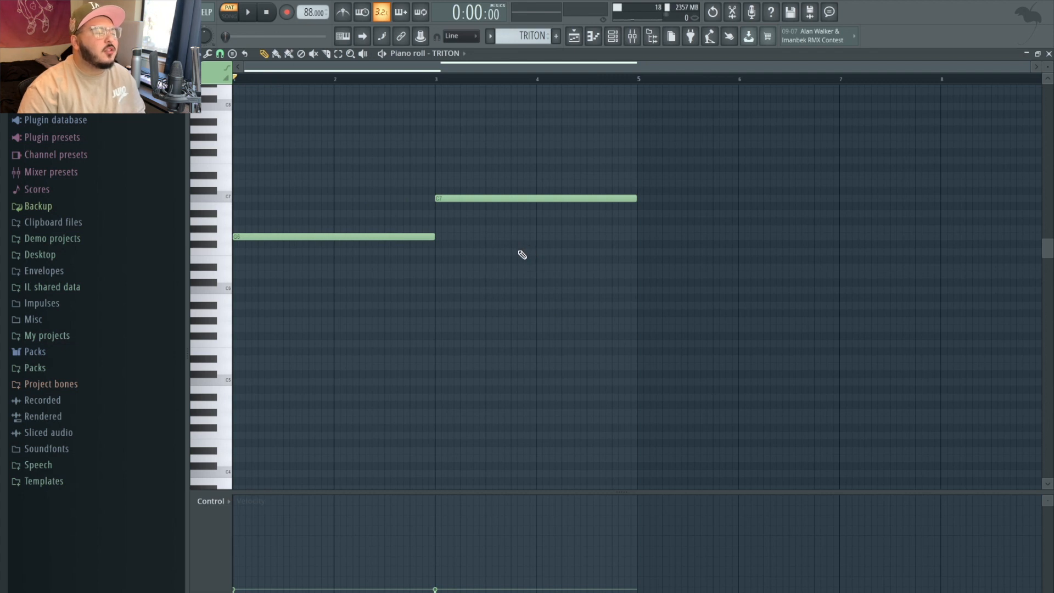
left_click_drag(347, 268, 763, 84)
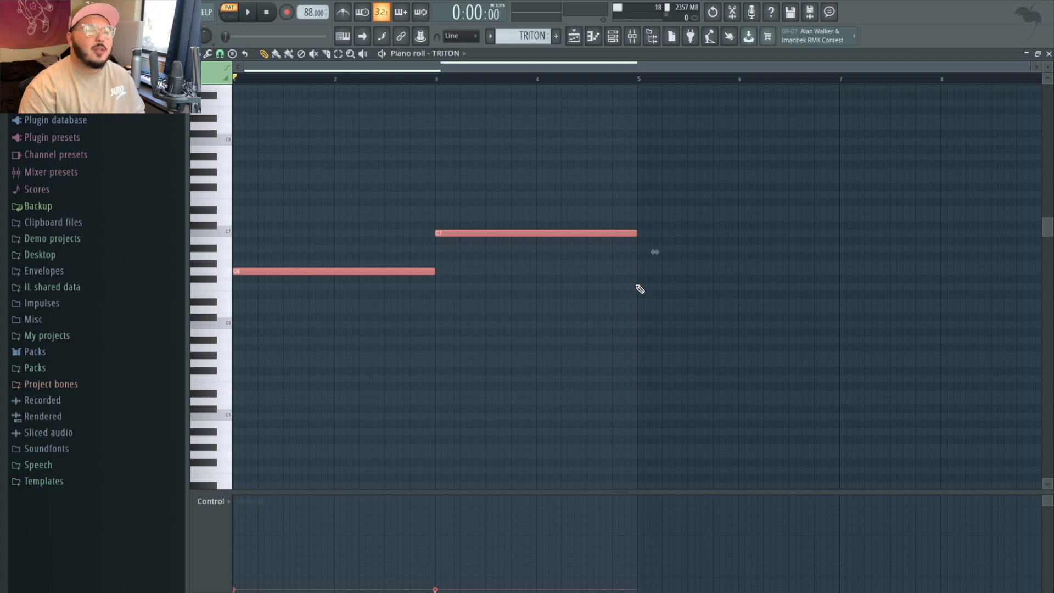
key("space")
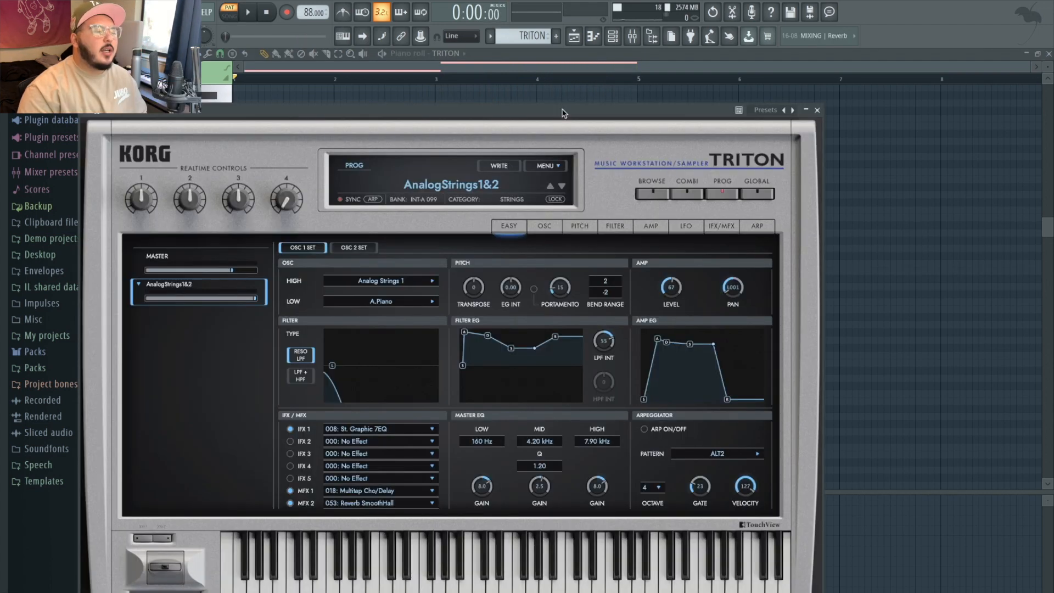
left_click_drag(562, 114, 750, 87)
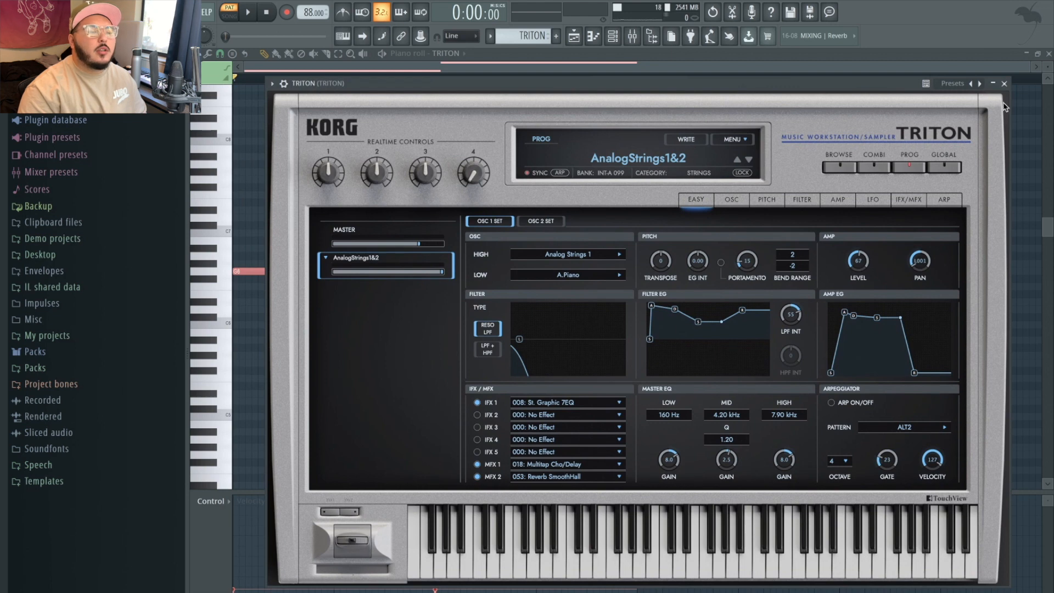
left_click(1004, 84)
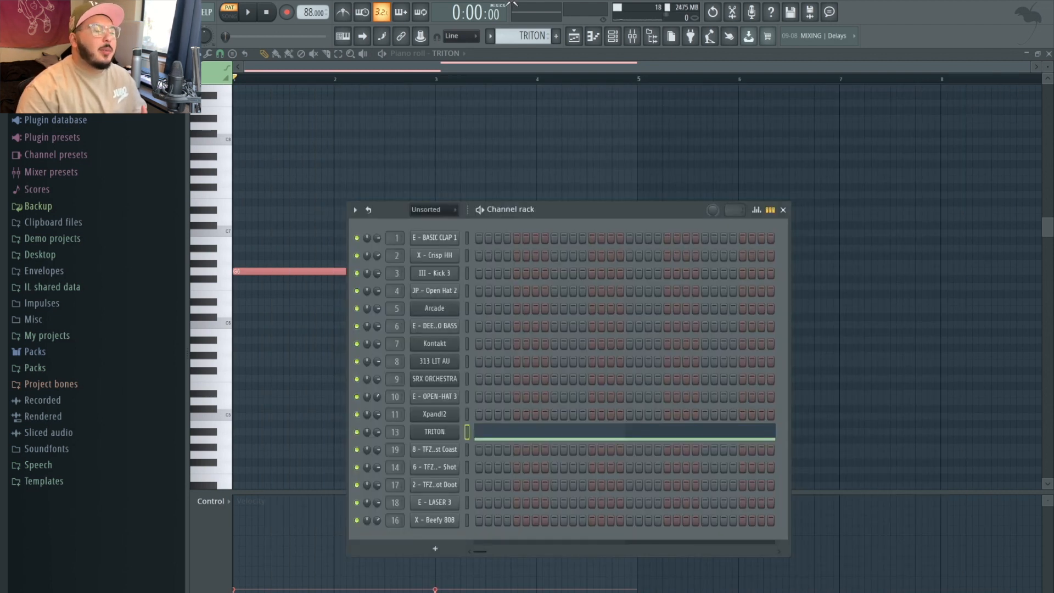
Open the DEEP RESO BASS pattern and inspect its sampler settings and the notes across the whole pattern
left_click(574, 36)
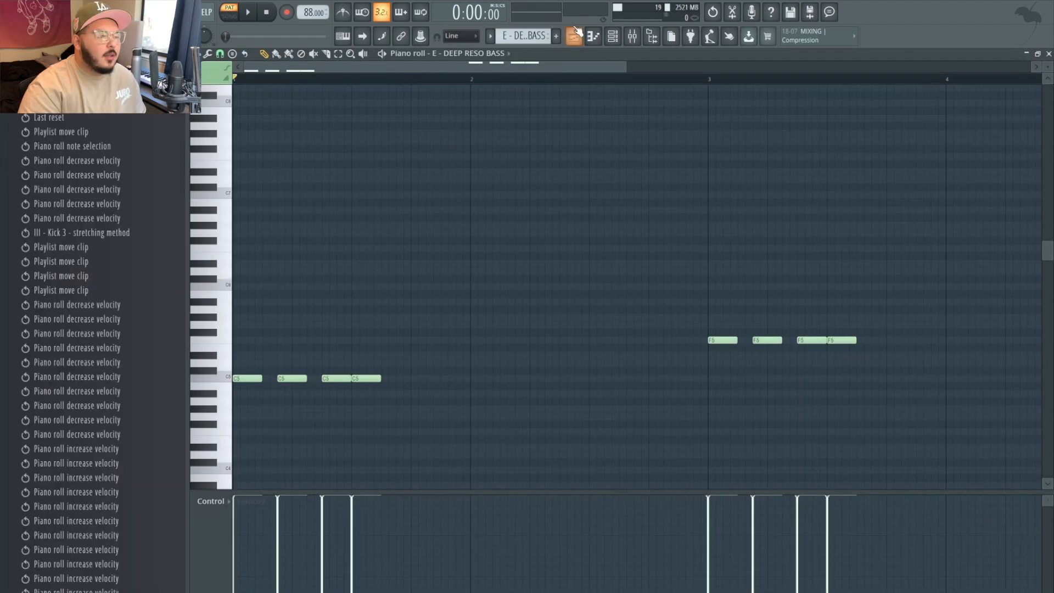
left_click(608, 37)
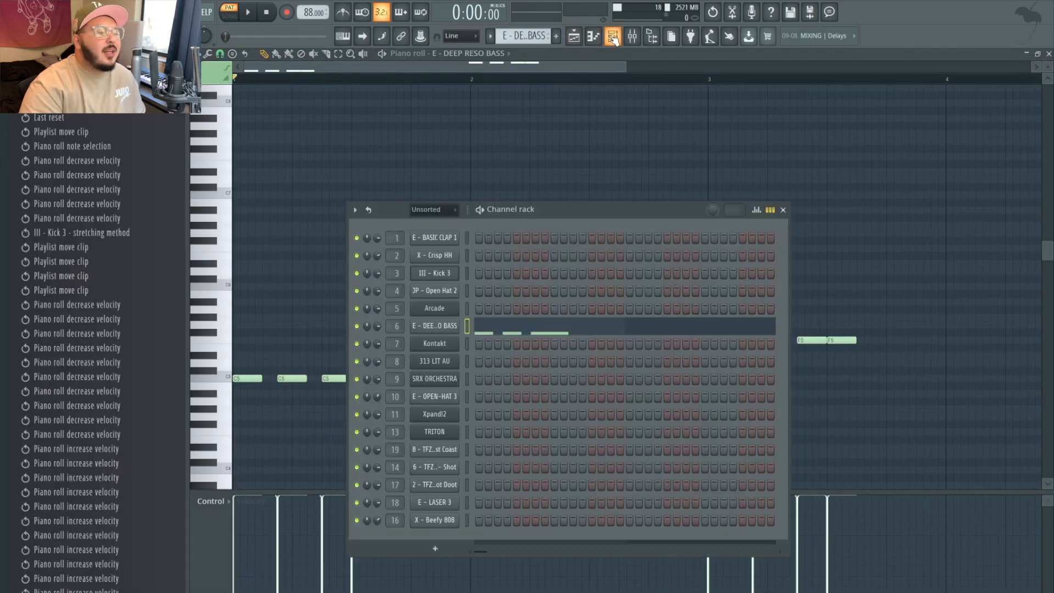
left_click(446, 330)
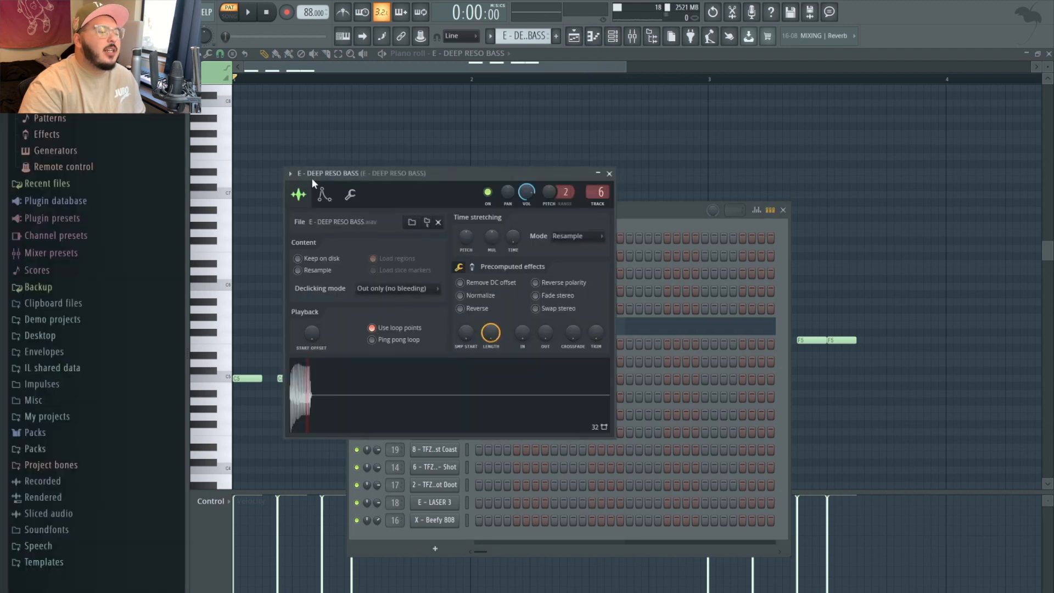
right_click(587, 150)
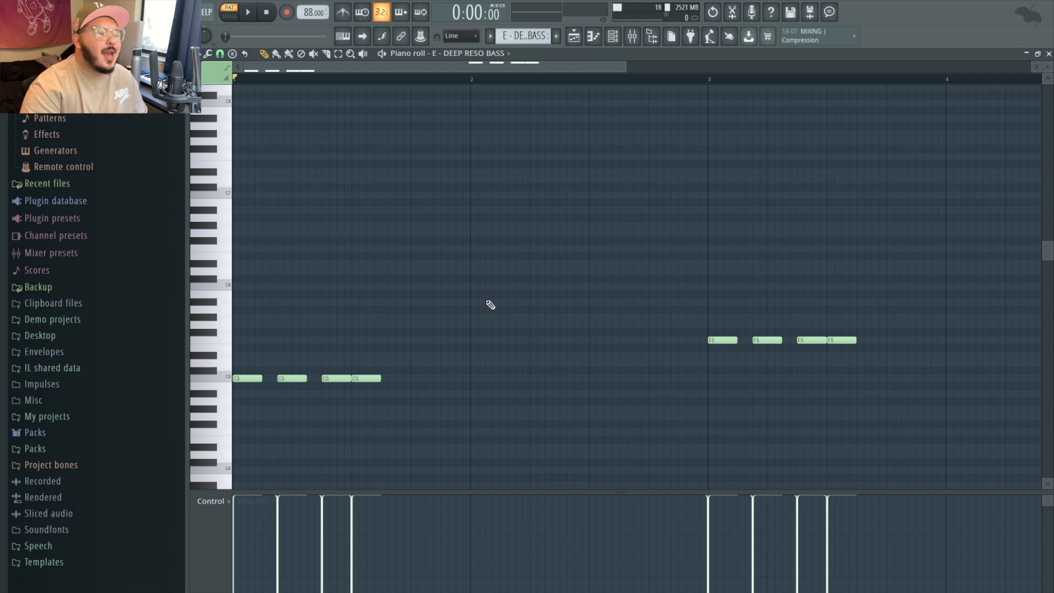
scroll(491, 308, "down", 1, "ctrl")
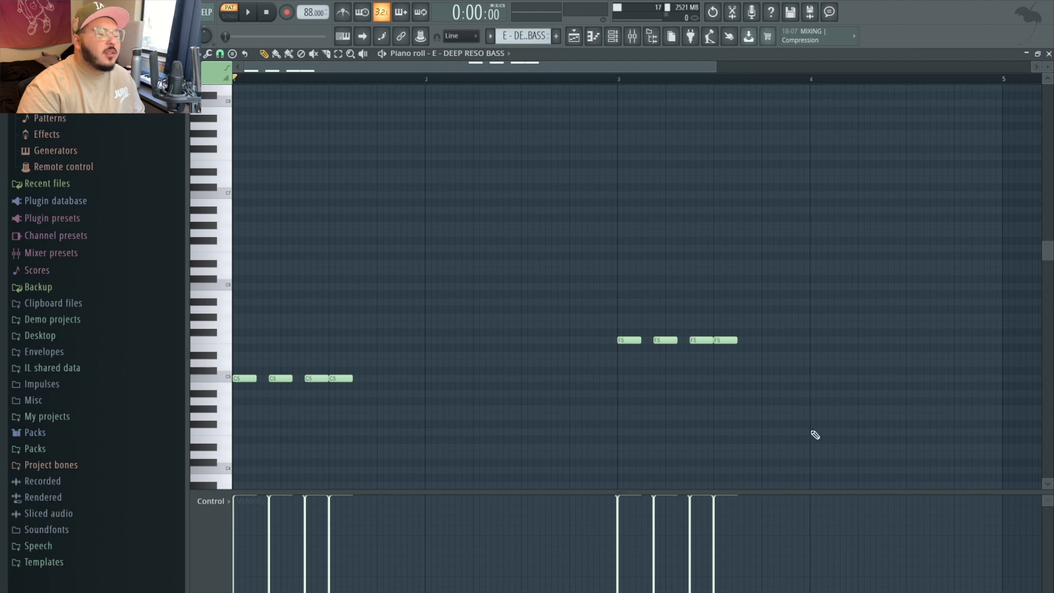
Highlight the bass pattern's four C5 notes and its four F5 notes in turn to examine the rhythm of each group
left_click_drag(464, 457, 233, 86, "ctrl")
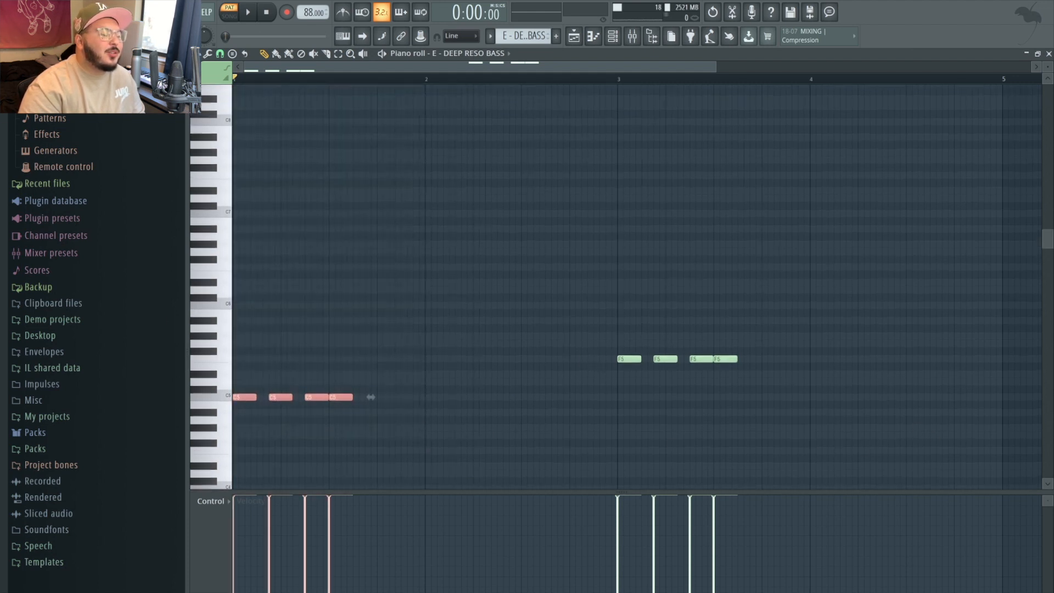
left_click_drag(735, 456, 506, 281, "ctrl")
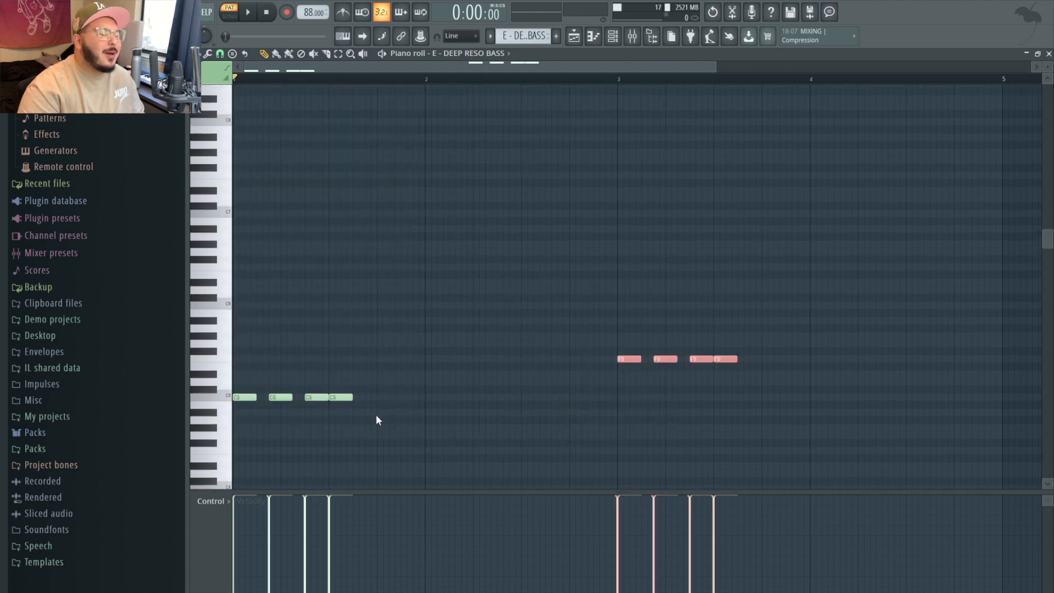
left_click_drag(256, 345, 211, 469, "ctrl")
left_click_drag(277, 367, 275, 477, "ctrl")
left_click_drag(323, 385, 344, 451, "ctrl")
left_click_drag(258, 371, 235, 461, "ctrl")
left_click_drag(294, 387, 312, 406, "ctrl")
left_click_drag(360, 363, 358, 392, "ctrl")
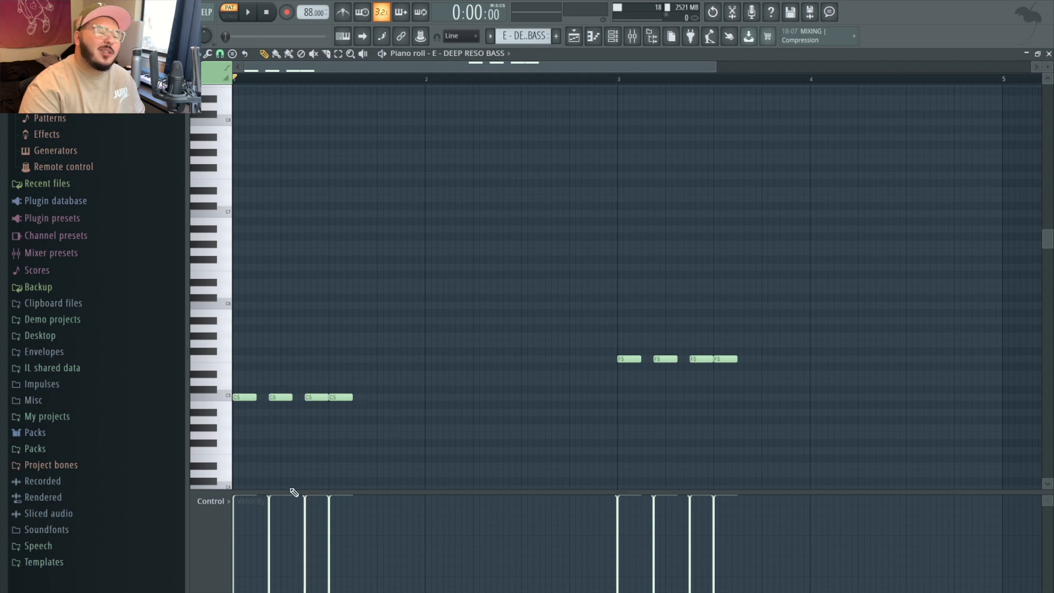
Play the DEEP RESO BASS pattern through both note groups and return the playhead to bar 3
key("space")
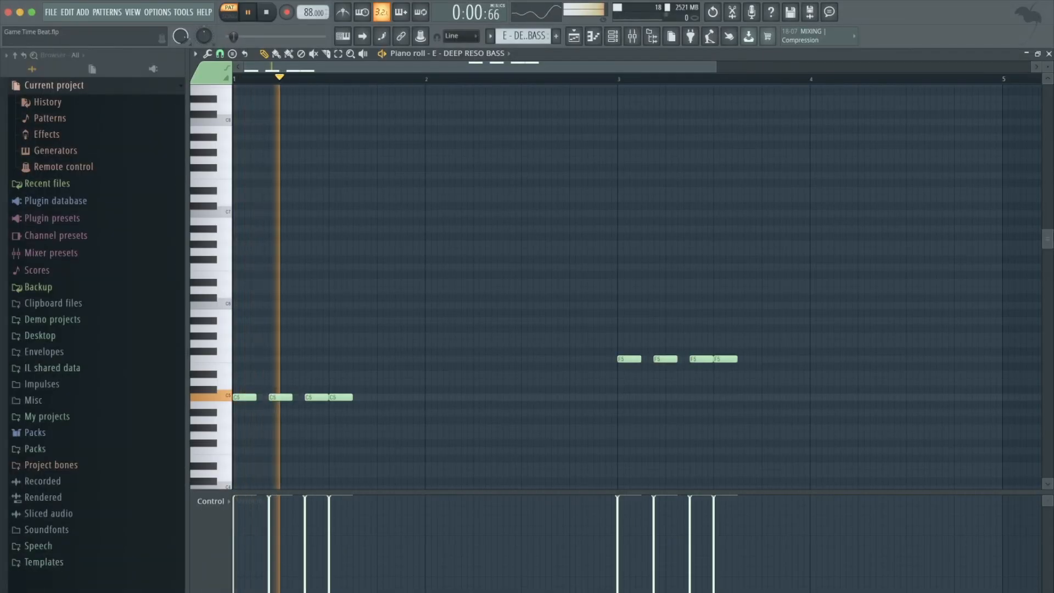
left_click(619, 80)
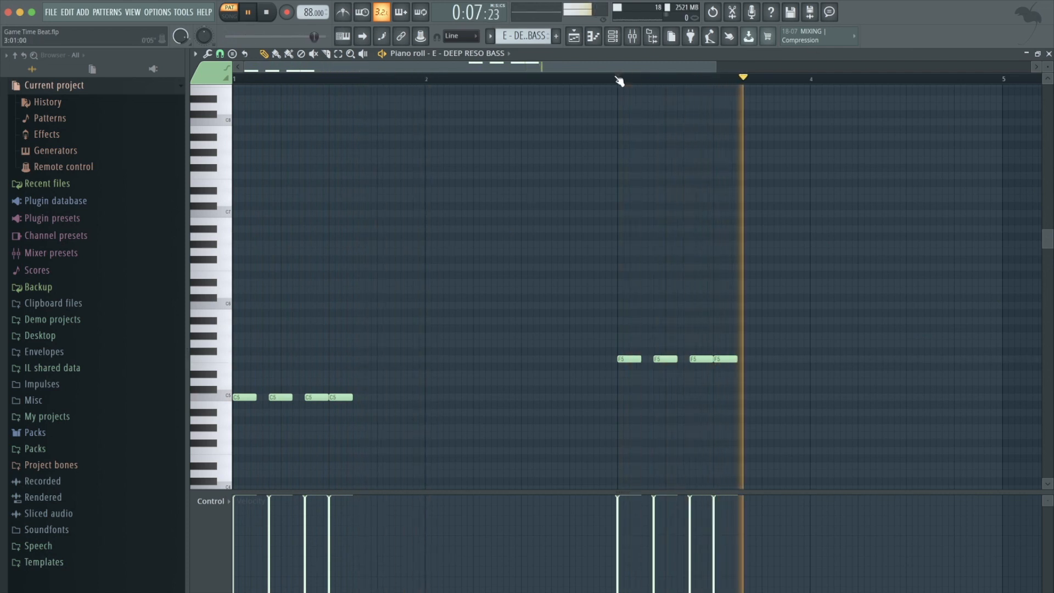
key("space")
left_click(514, 206)
right_click(515, 217)
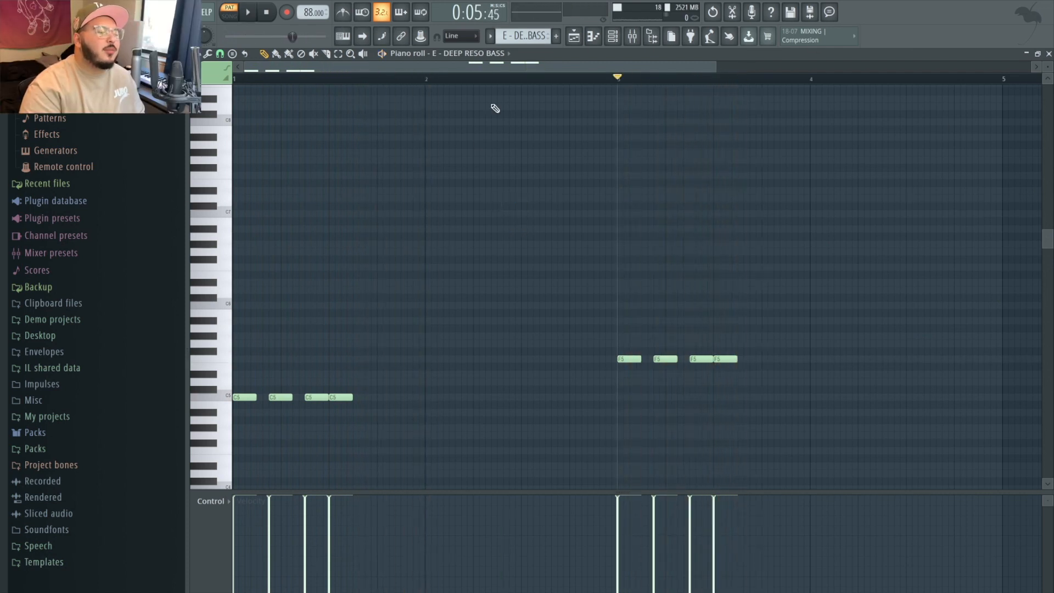
Open the Xpand!2 pattern and check its instrument and the piano roll's 1/3 beat snap setting
left_click(574, 36)
double_click(549, 301)
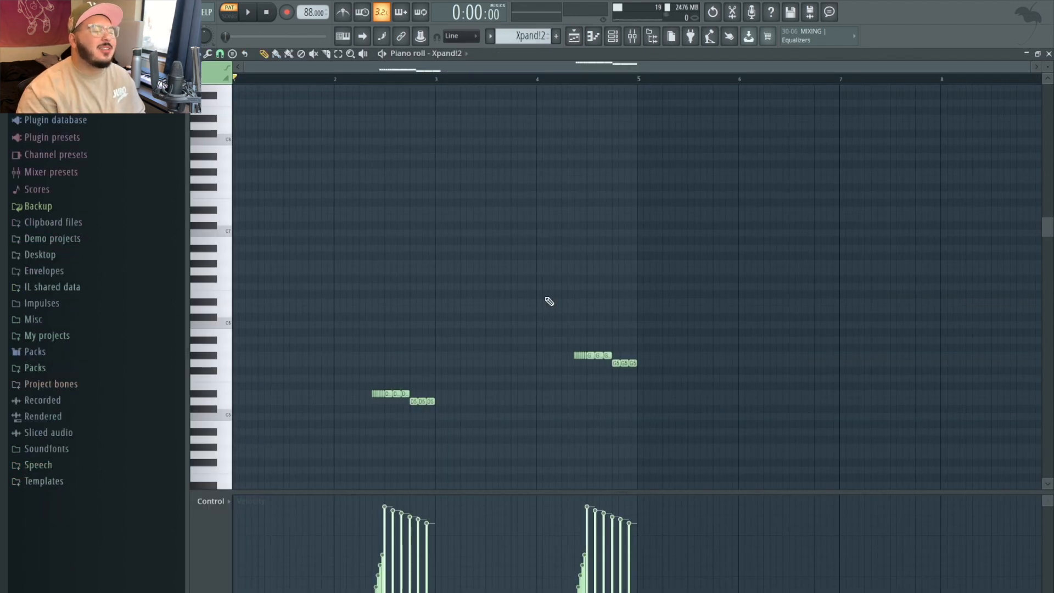
left_click(614, 38)
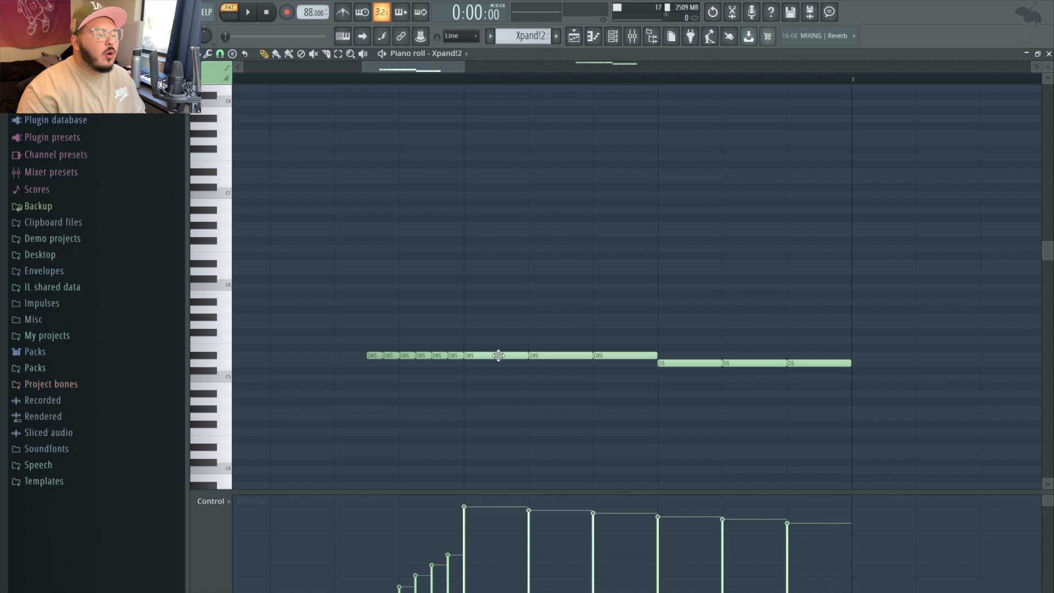
left_click(220, 54)
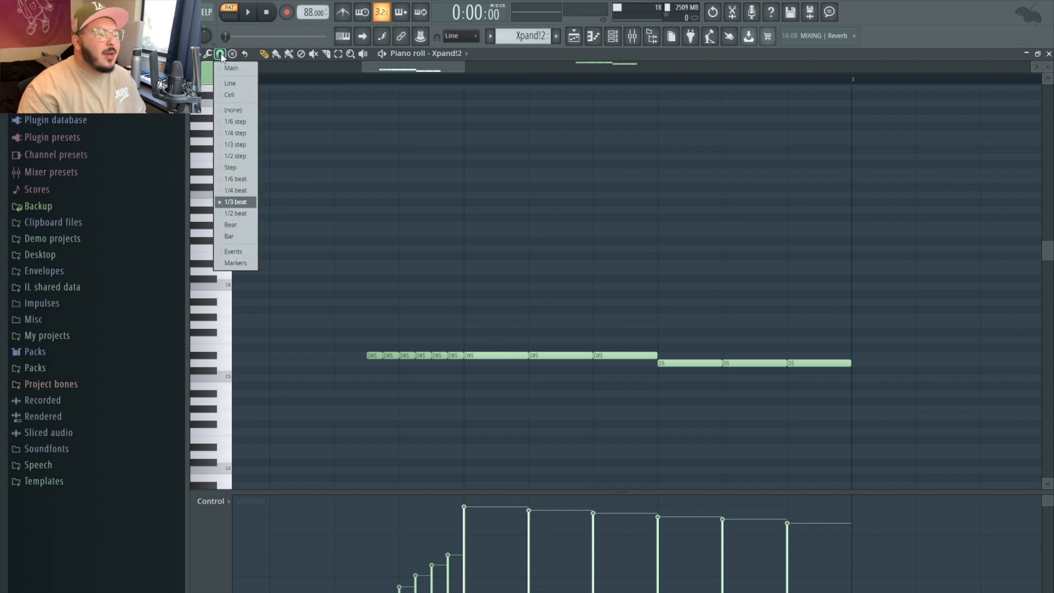
left_click(530, 290)
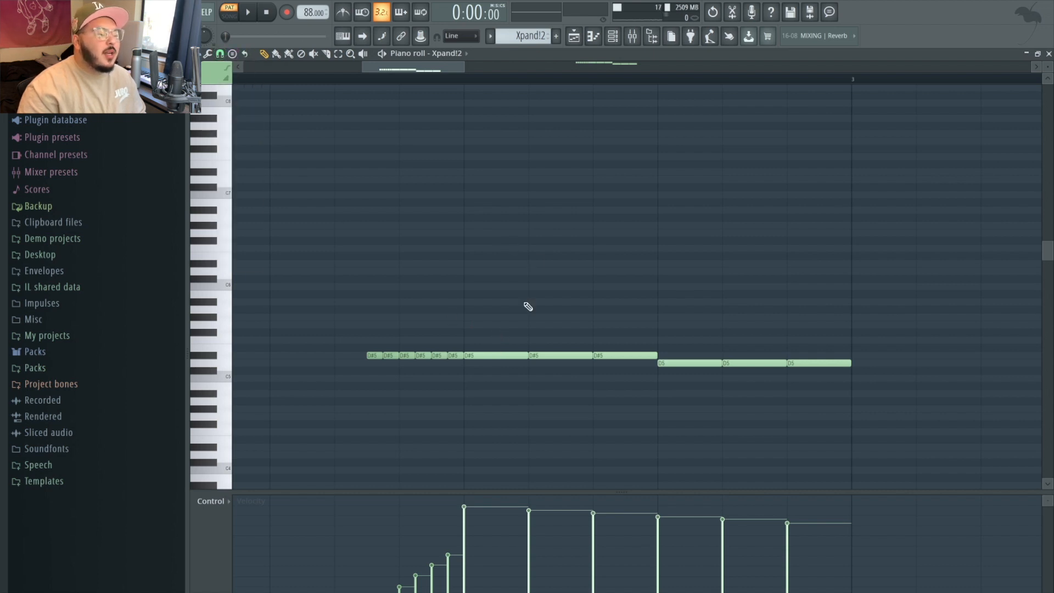
Try duplicating a D#5 note within the first Xpand!2 run and undo the duplicates
key("ctrl+b")
key("ctrl+b")
key("ctrl+b")
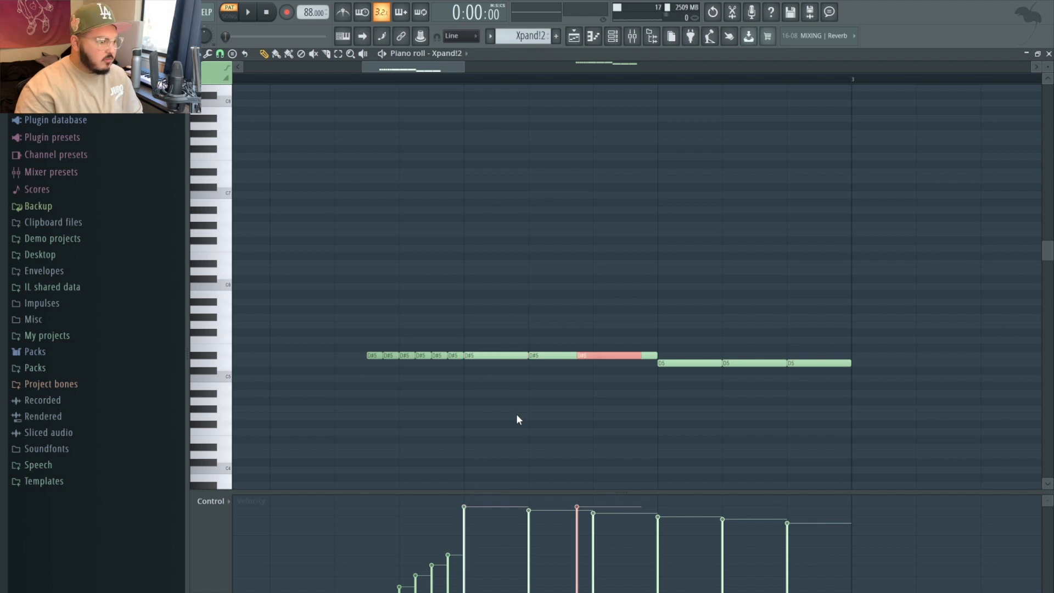
key("ctrl+alt+z")
key("ctrl+alt+z")
key("ctrl+alt+z")
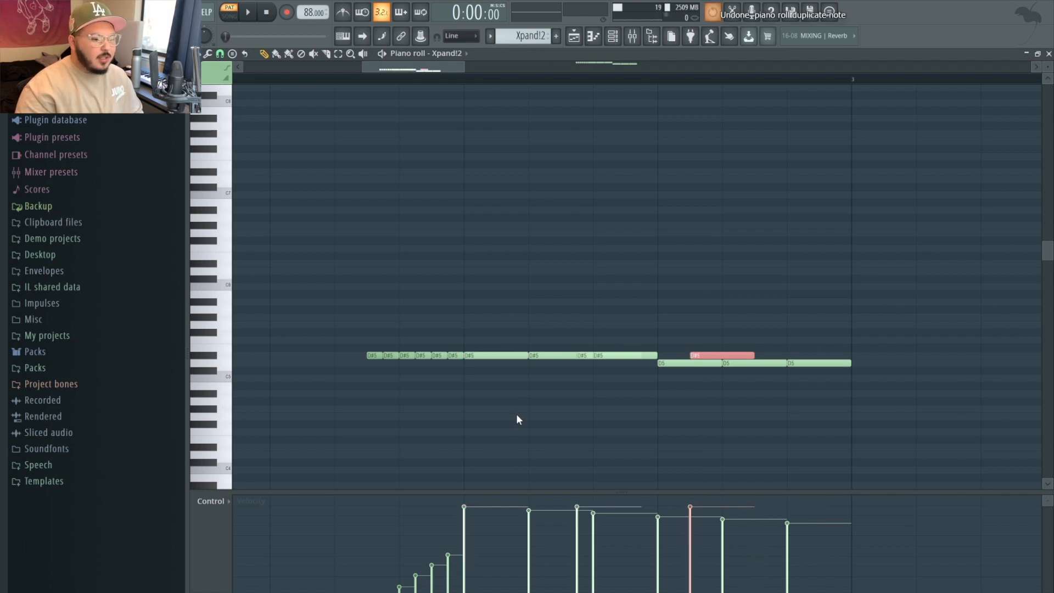
key("ctrl+d")
left_click_drag(516, 337, 510, 406)
left_click_drag(563, 335, 559, 390)
left_click_drag(618, 350, 614, 390)
left_click_drag(729, 356, 705, 374)
key("ctrl+d")
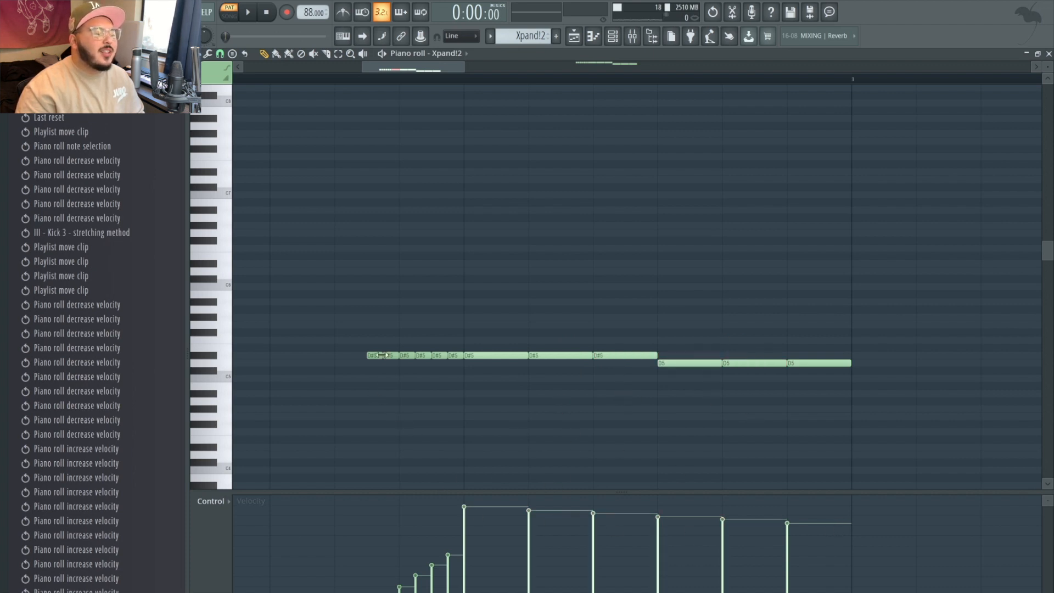
Highlight the six short D#5 notes and the six longer D#5 and D5 notes of the first Xpand!2 run in turn
scroll(370, 338, "left", 2)
scroll(544, 426, "up", 1)
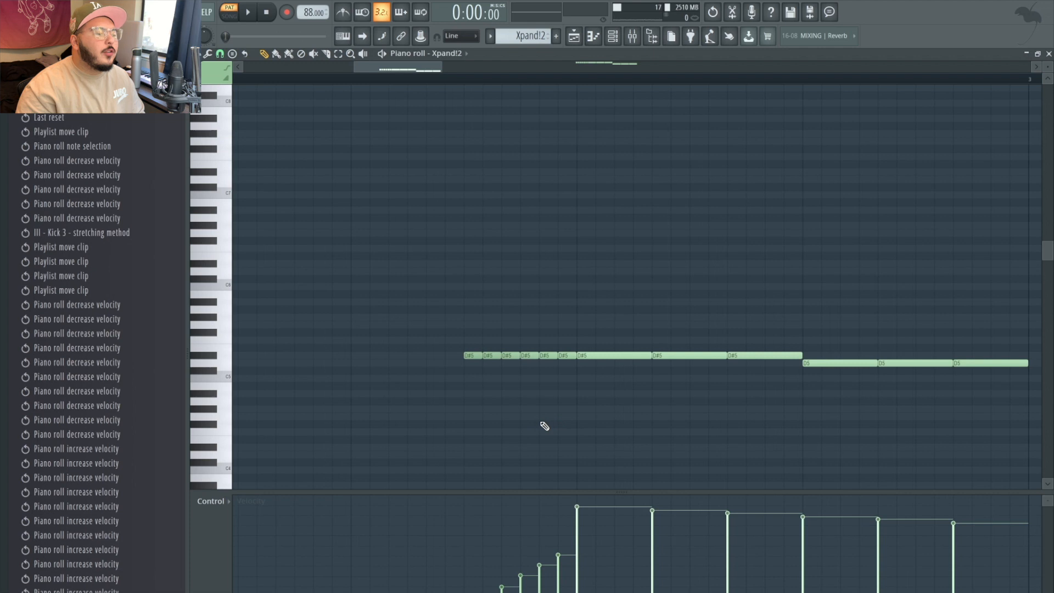
left_click_drag(572, 323, 455, 388)
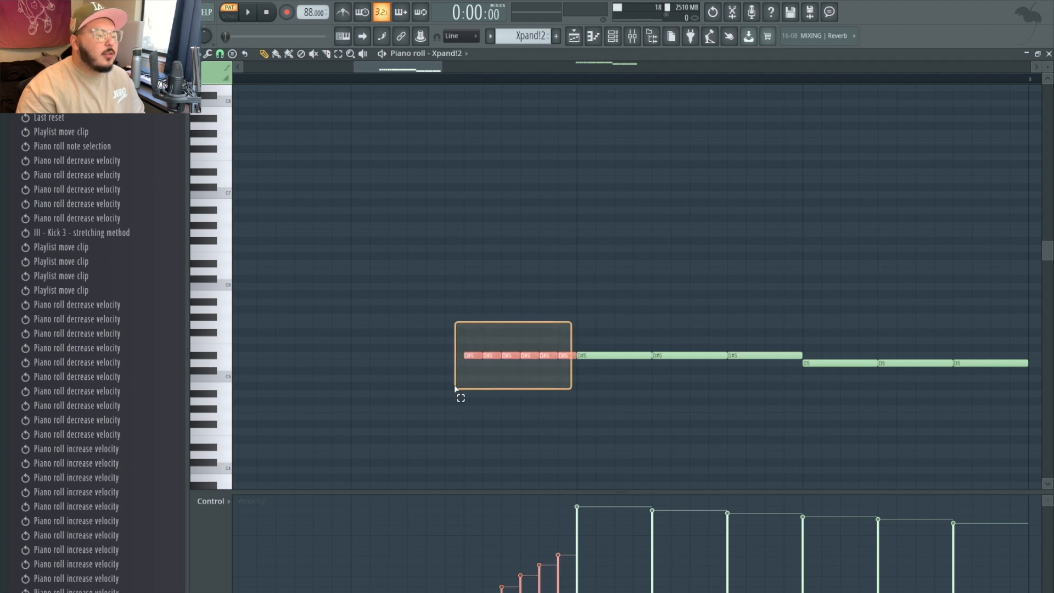
left_click_drag(603, 323, 1037, 468)
scroll(379, 288, "down", 7)
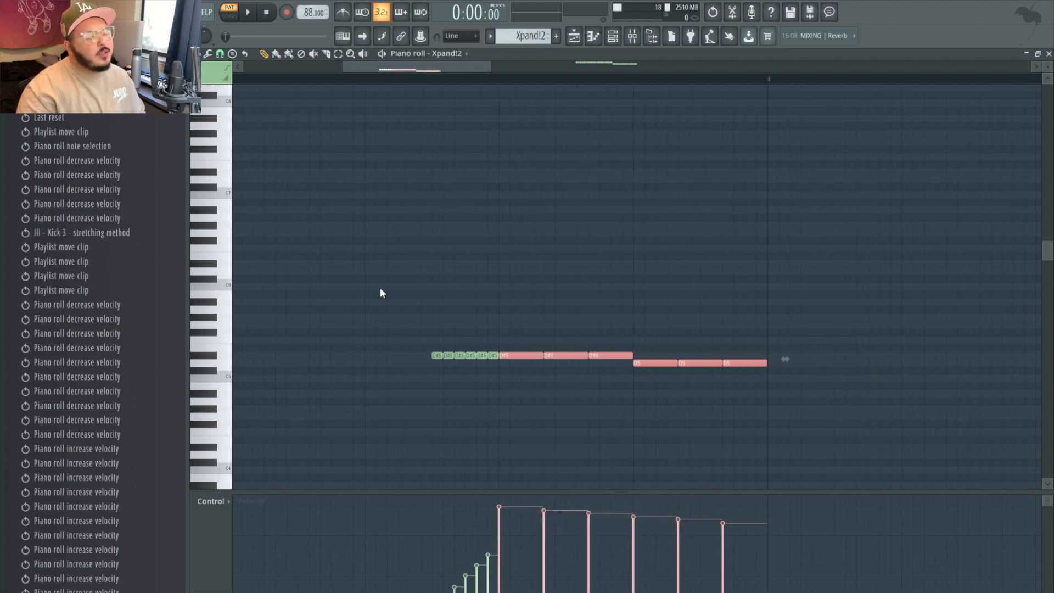
Select the first Xpand!2 run, play both runs starting from bar 2, and check the Xpand mixer track's effects
left_click(473, 299, "ctrl")
left_click_drag(587, 419, 249, 213)
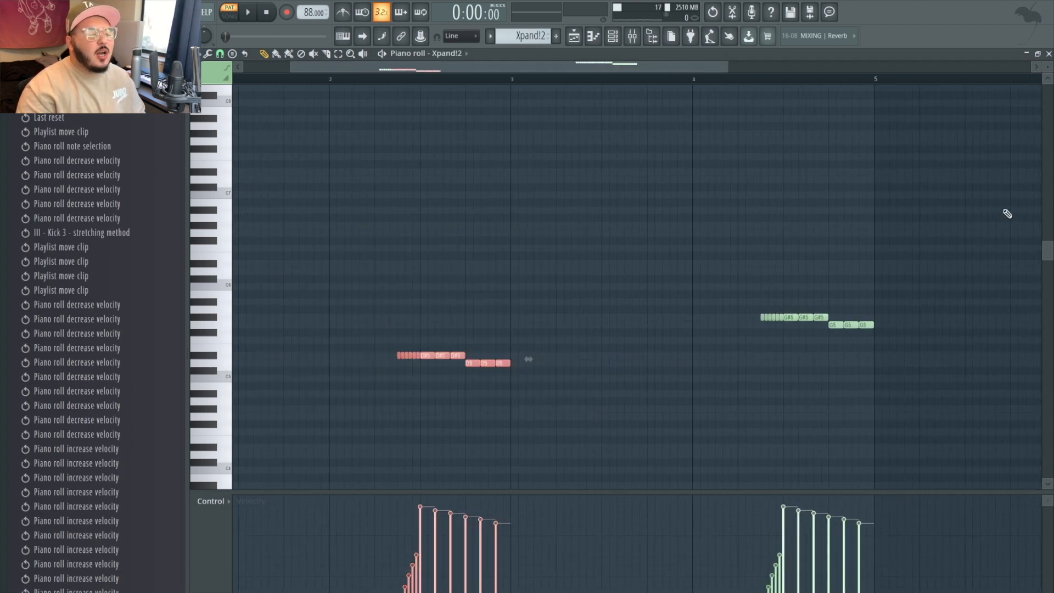
left_click(330, 79)
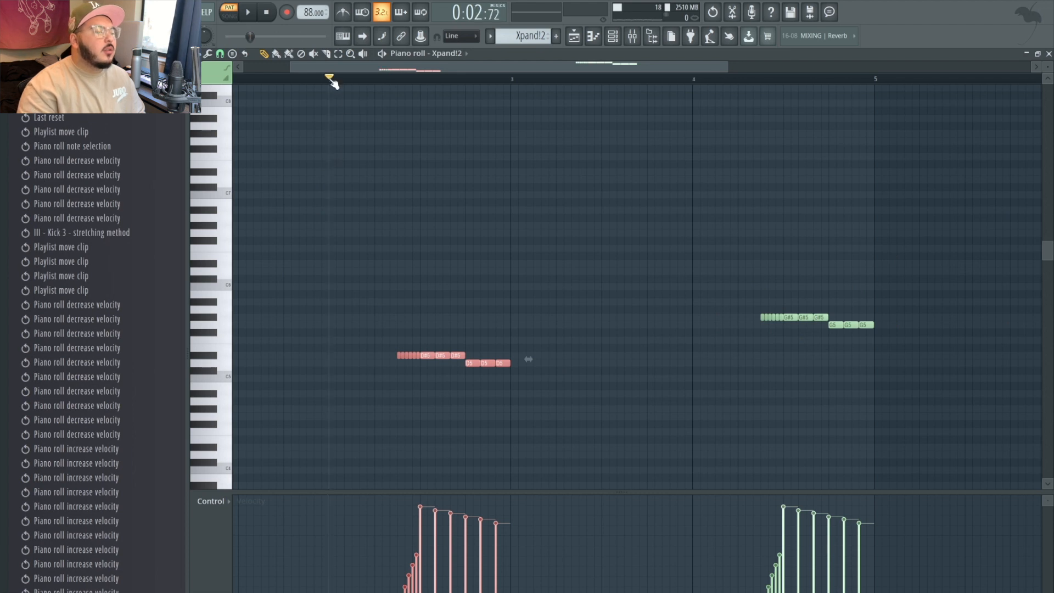
key("space")
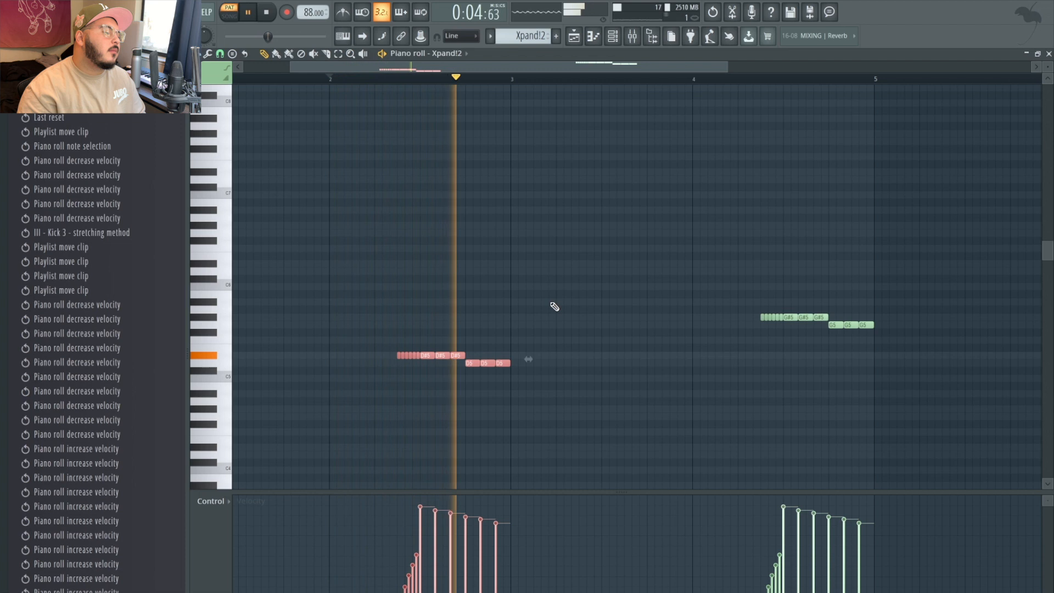
left_click(741, 78)
key("space")
left_click(640, 39)
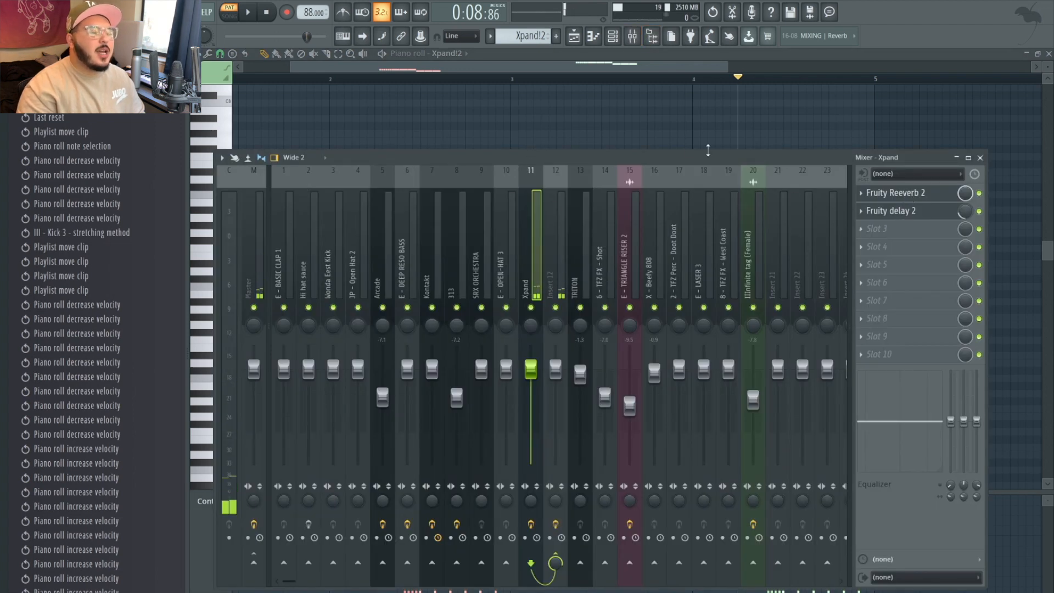
left_click(687, 140)
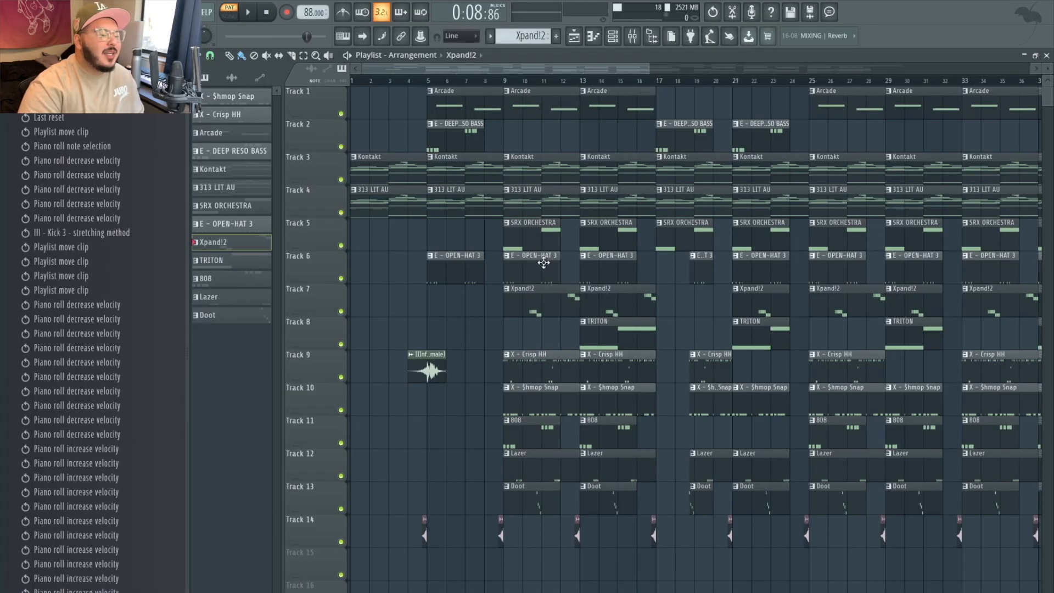
Open the E - OPEN-HAT 3 pattern from the playlist and play its notes from the start
double_click(543, 263)
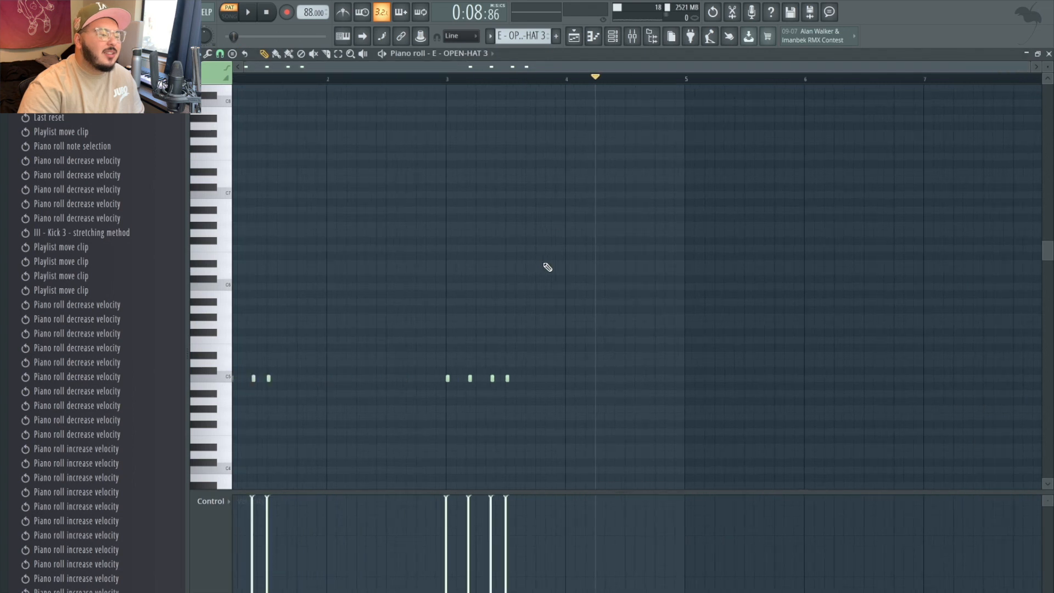
left_click_drag(275, 81, 170, 139)
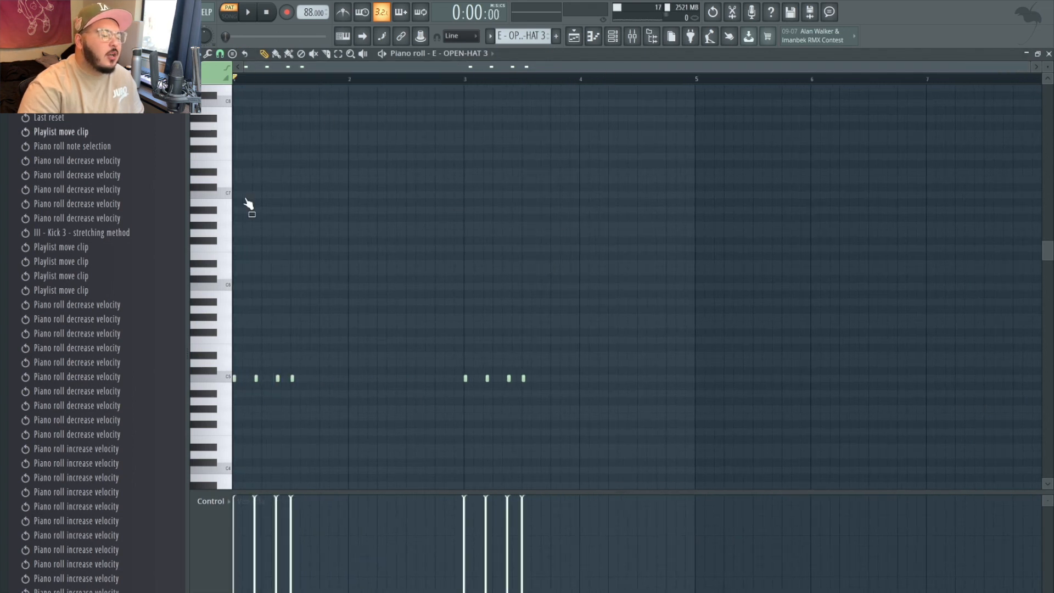
key("space")
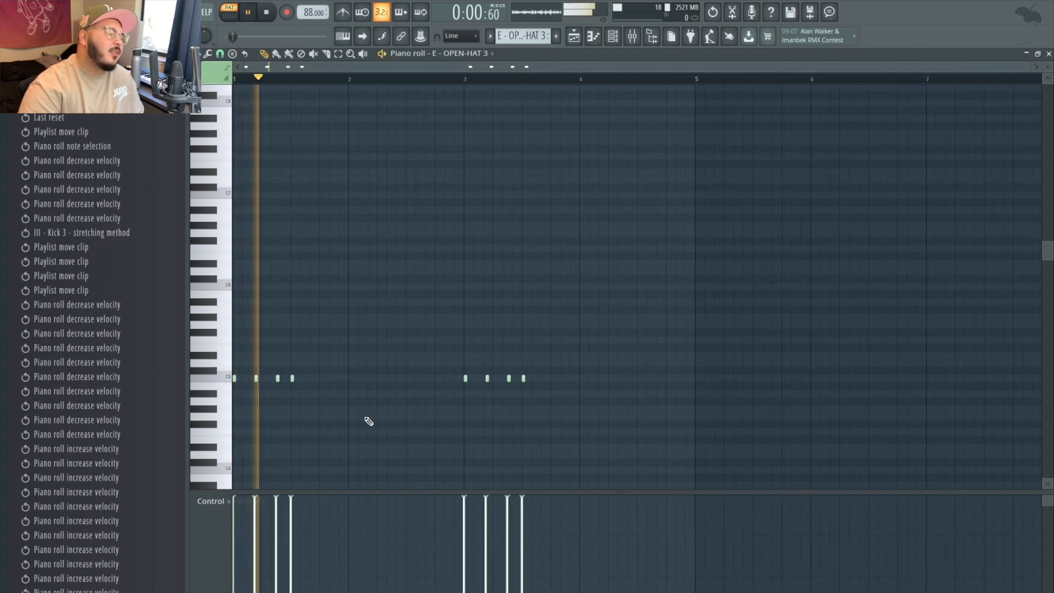
key("space")
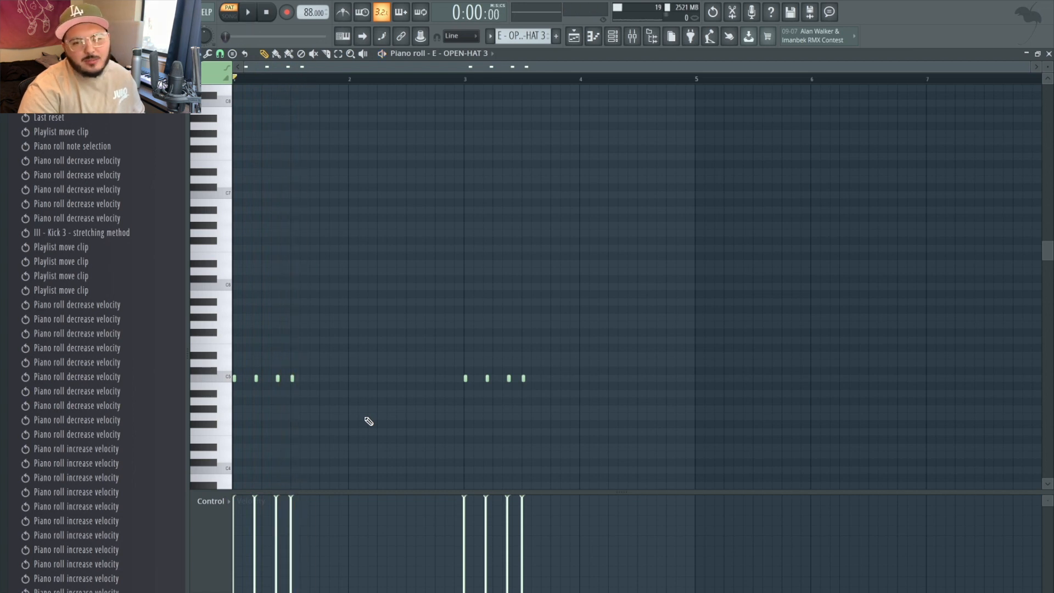
Set the piano roll snap to 1/2 step for the open-hat pattern
scroll(315, 423, "up", 5, "ctrl")
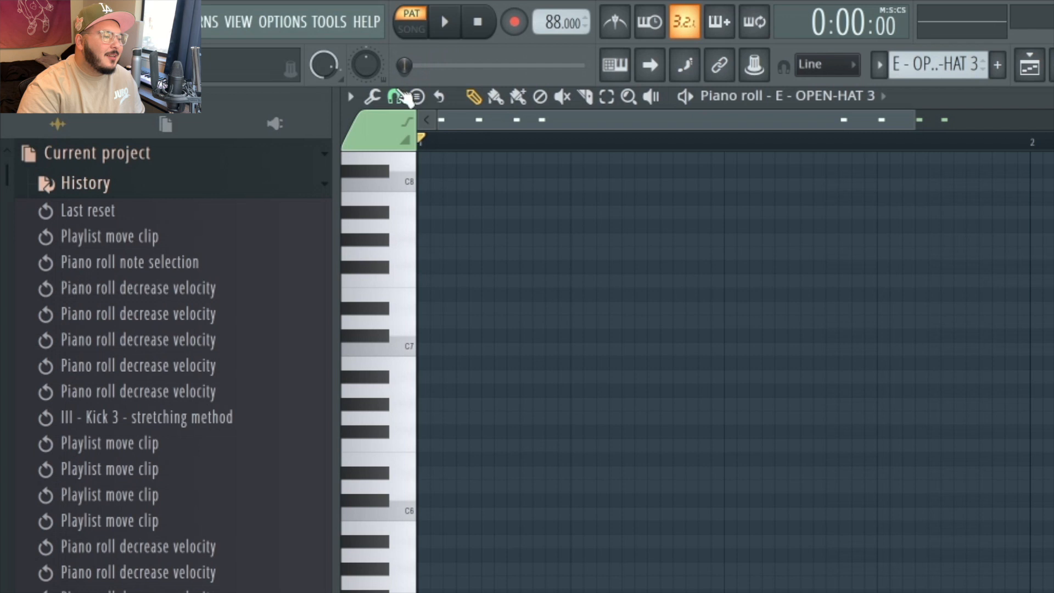
left_click(220, 53)
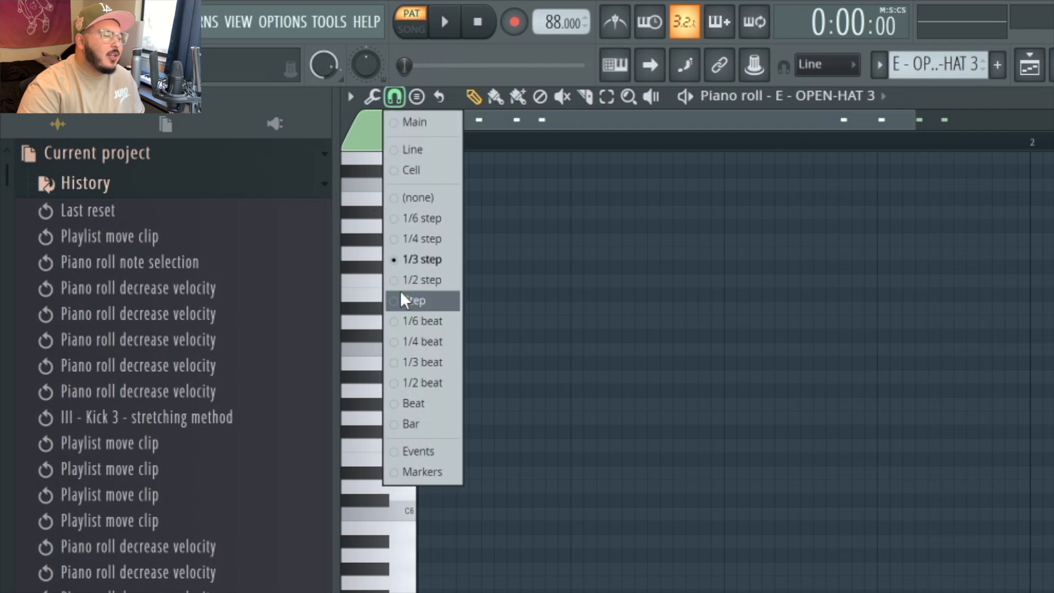
left_click(404, 281)
scroll(242, 380, "up", 3, "ctrl")
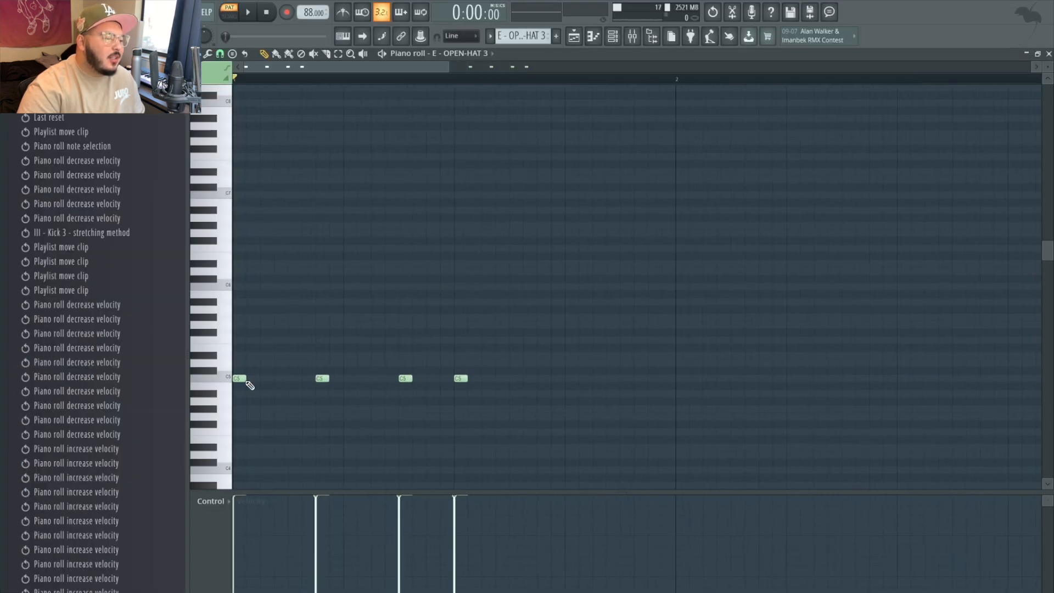
Highlight the first three C5 open-hat notes in bar 1 and the fourth one in turn
left_click_drag(251, 387, 233, 353, "ctrl")
left_click_drag(401, 428, 354, 338, "ctrl")
mouse_move(446, 352)
left_mouse_down("ctrl")
mouse_move(469, 402)
mouse_move(232, 152)
left_mouse_up("ctrl")
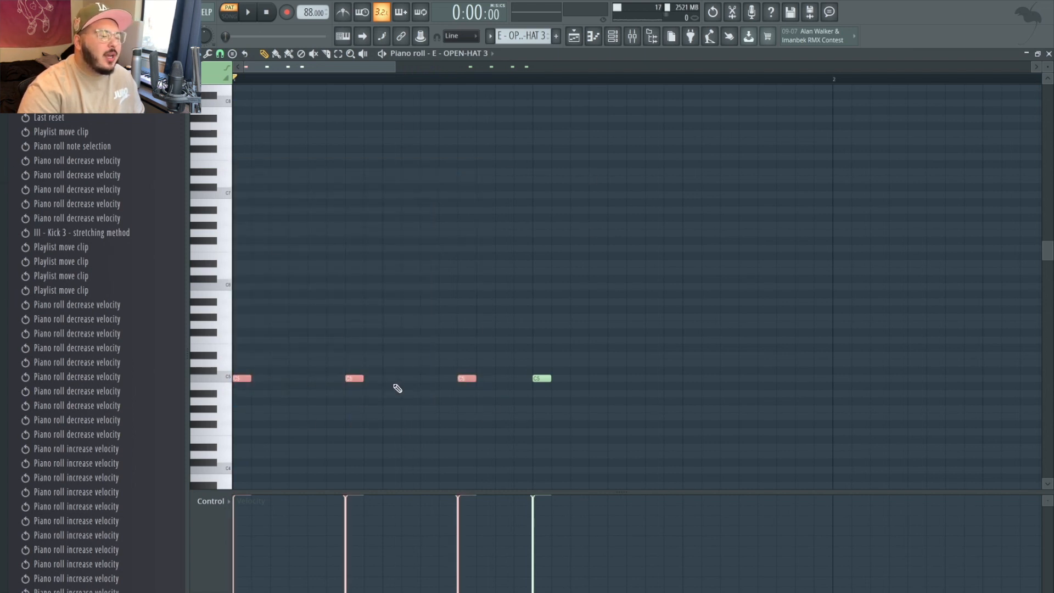
left_click_drag(546, 331, 521, 427, "ctrl")
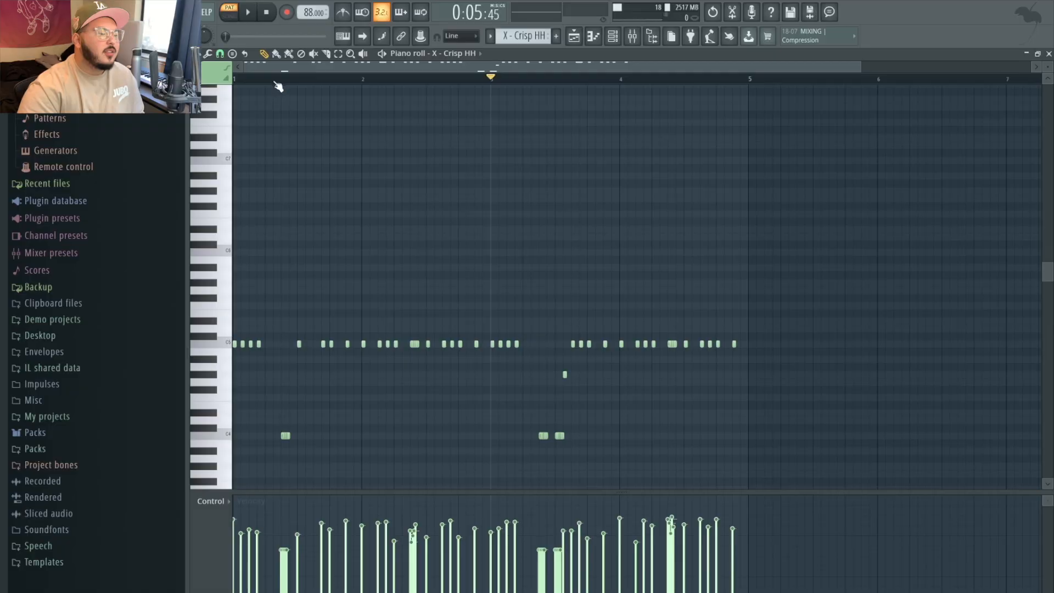
Play the X - Crisp HH pattern from the start and box-select its hi-hat notes
key("space")
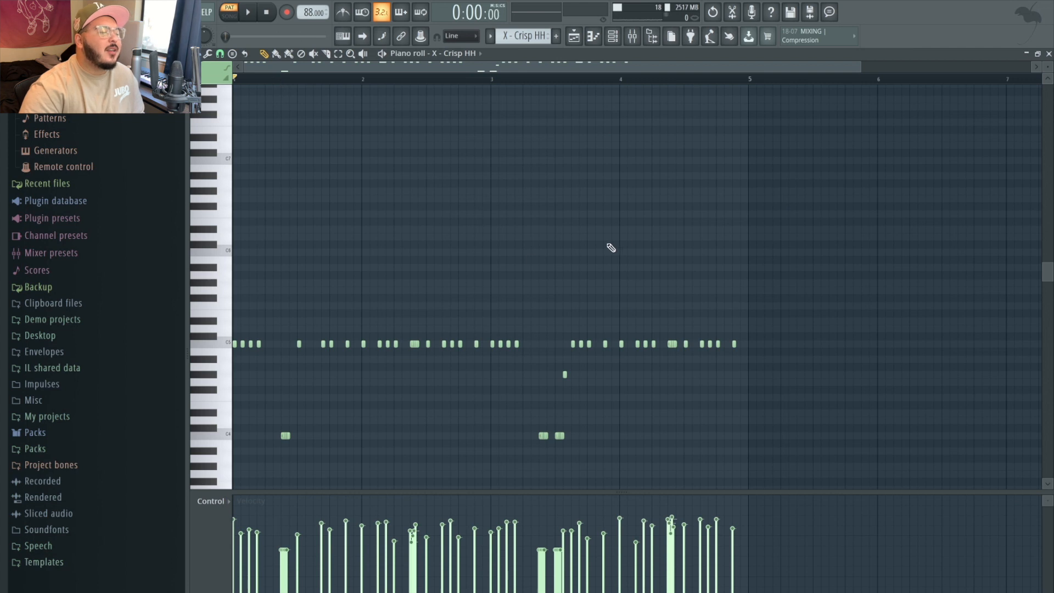
scroll(659, 228, "down", 1)
key("space")
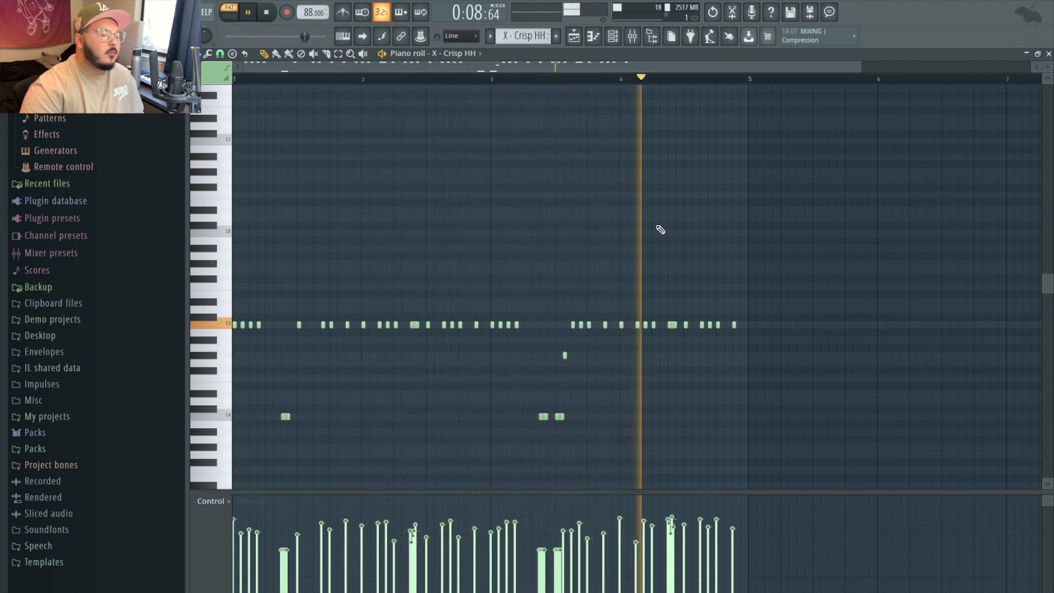
key("space")
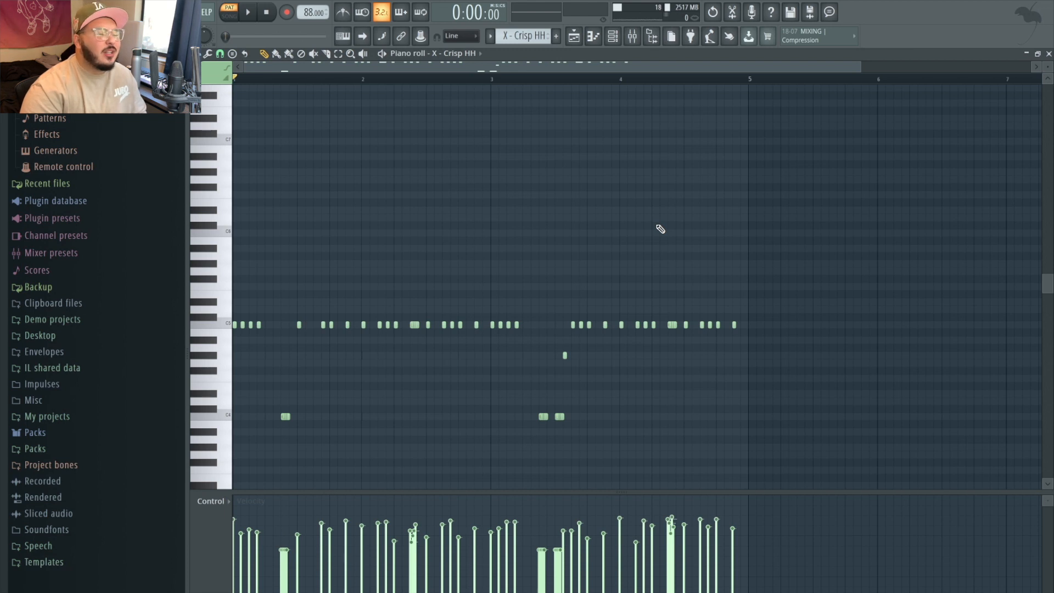
left_click_drag(785, 456, 33, 275)
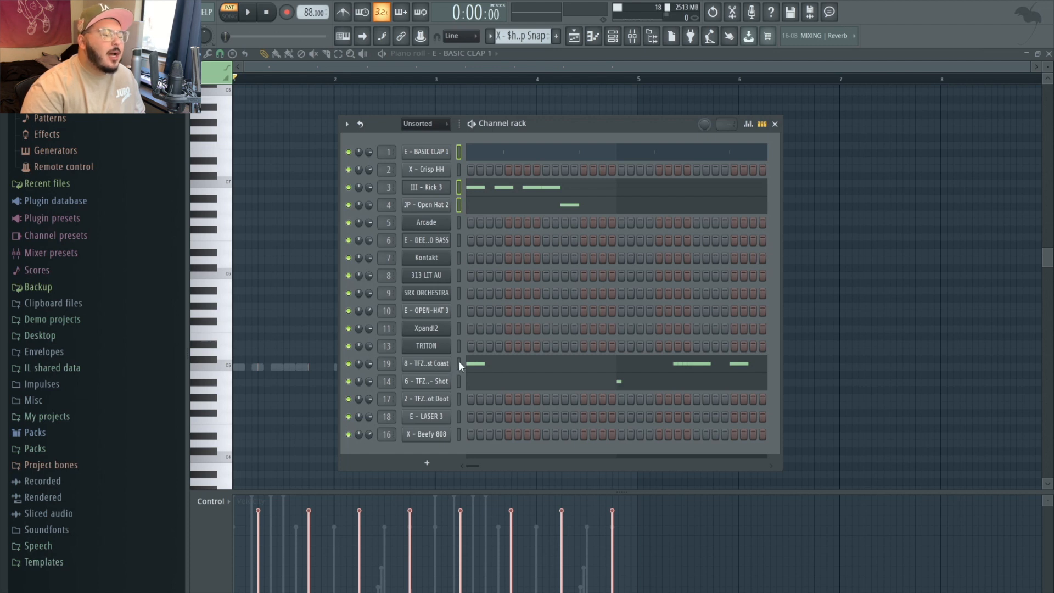
Add the TFZ West Coast and Shot channels to the channel selection and play the X - $hmop Snap pattern from the start
left_click(460, 383)
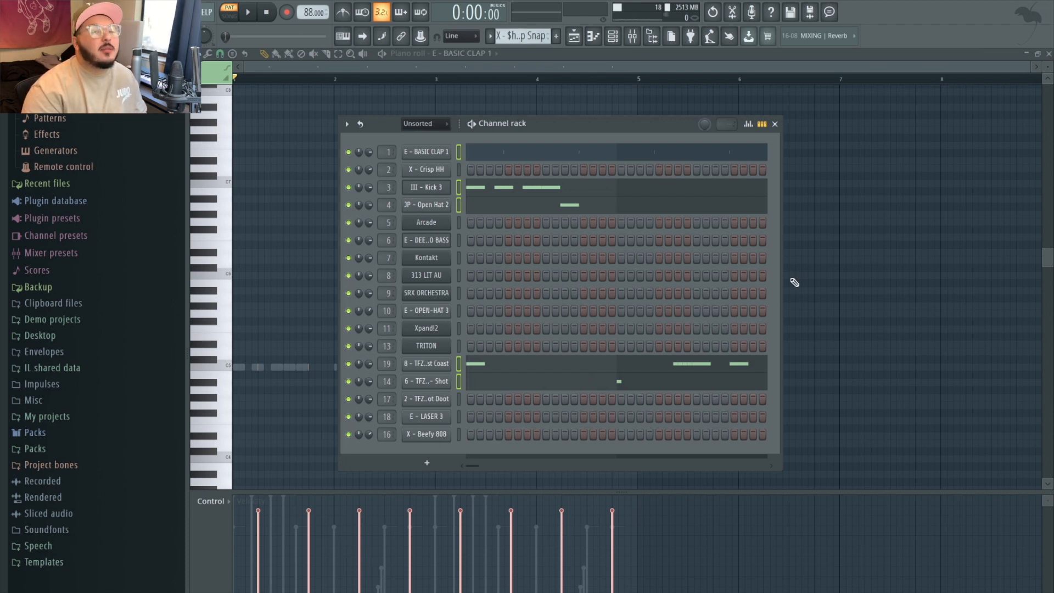
key("space")
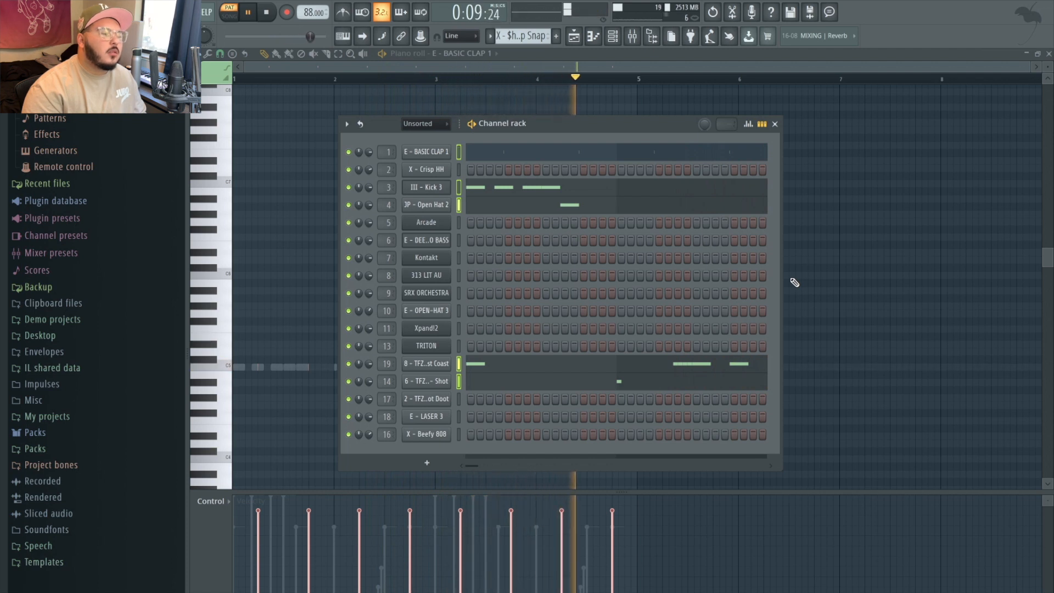
key("space")
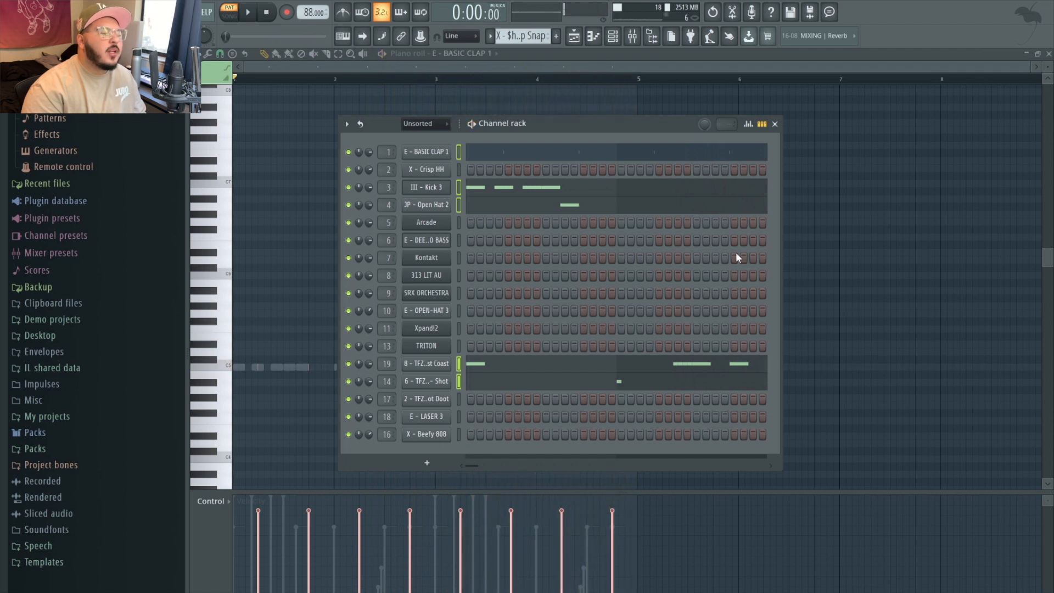
Review the III - Kick 3 notes in the piano roll and return to the playlist with the channel rack
left_click(479, 190)
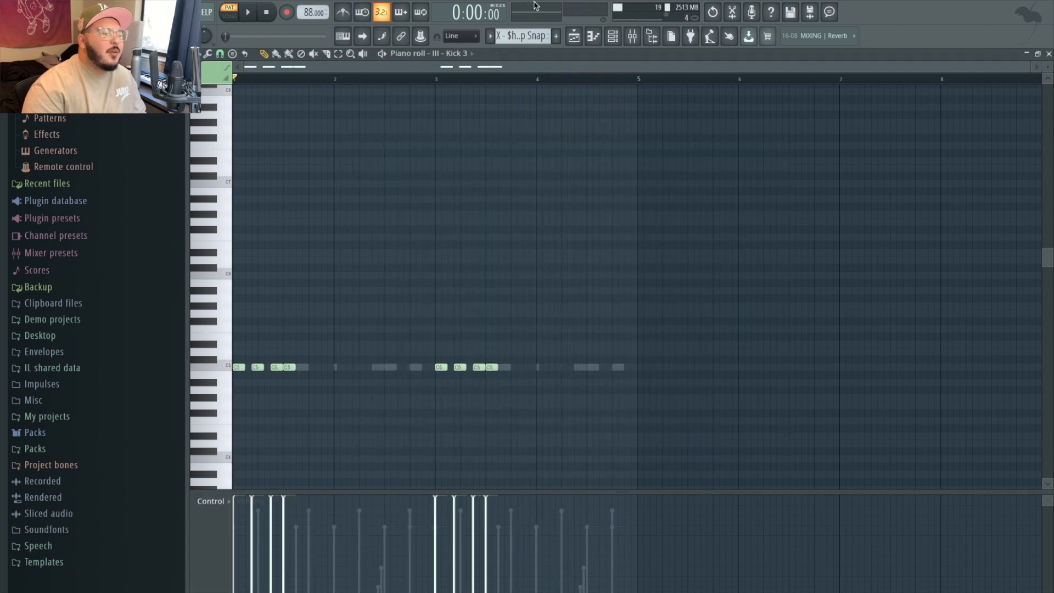
left_click(574, 36)
left_click(613, 36)
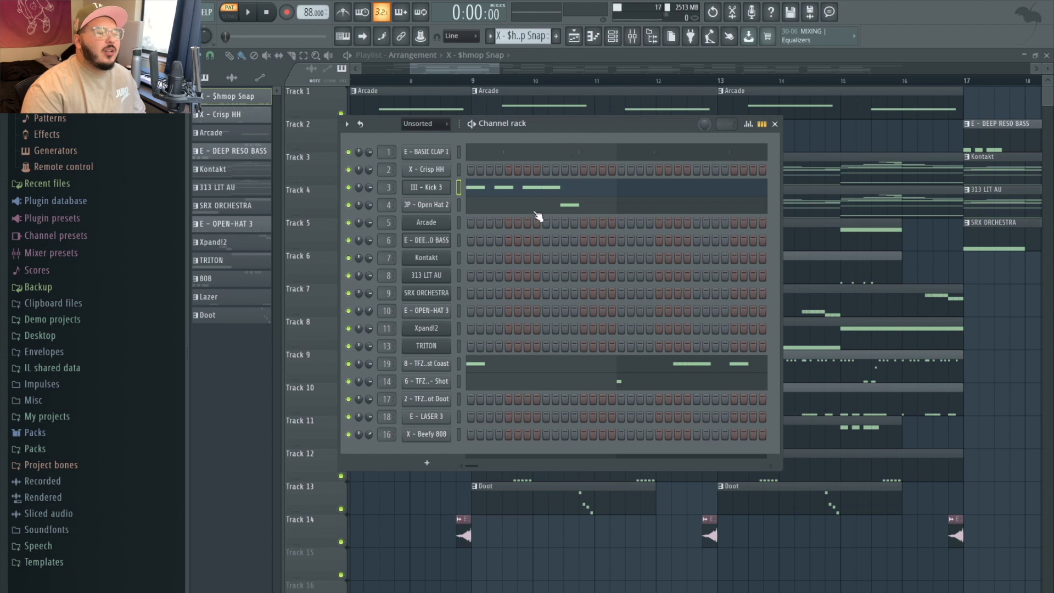
Review the JP - Open Hat 2 channel's reversed sample settings and its cut group settings, leaving them as they are
left_click(442, 208)
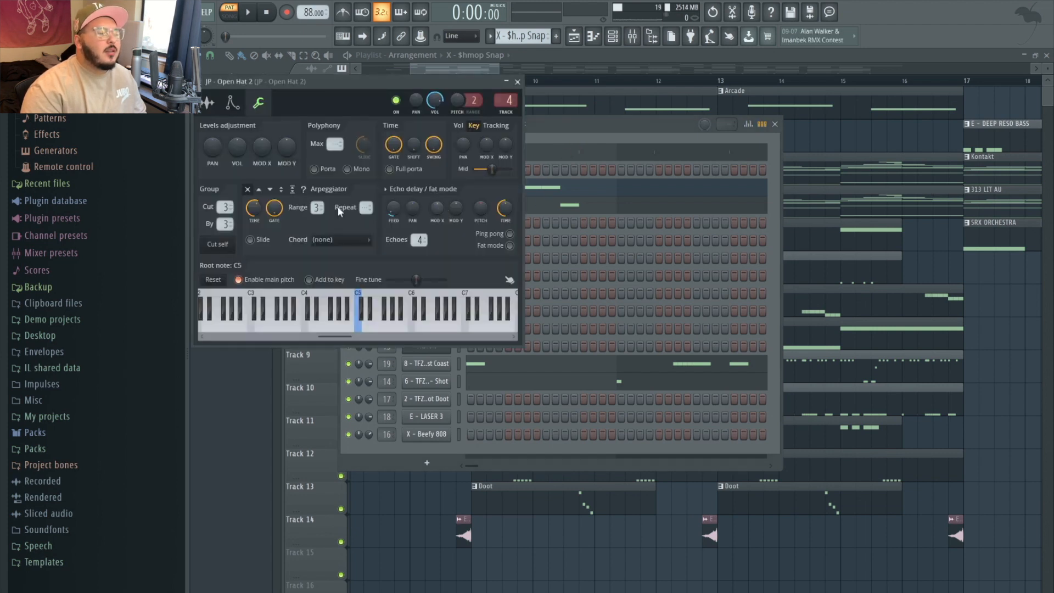
left_click(209, 104)
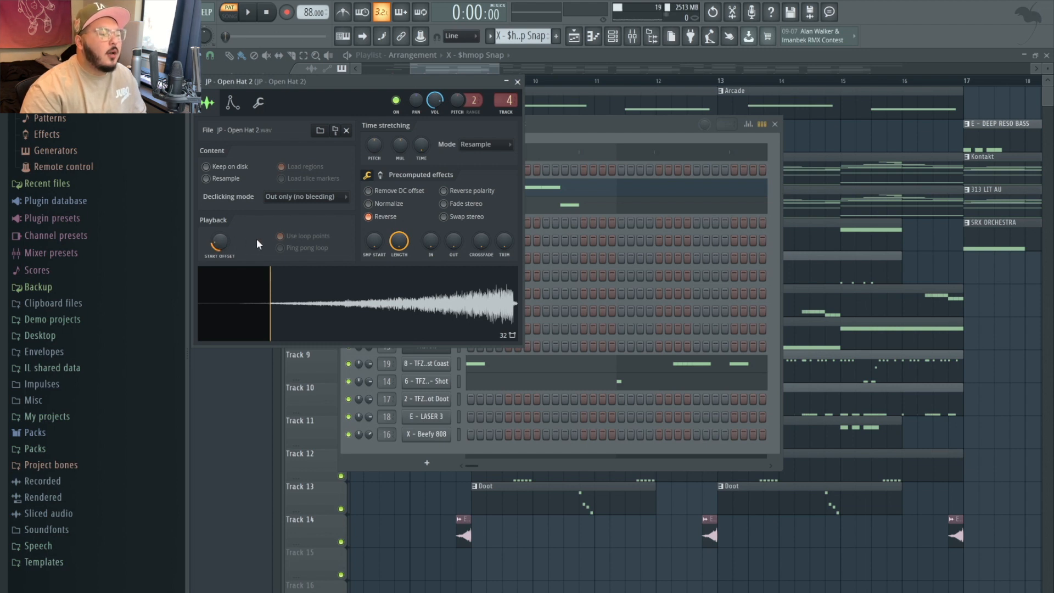
left_click(259, 103)
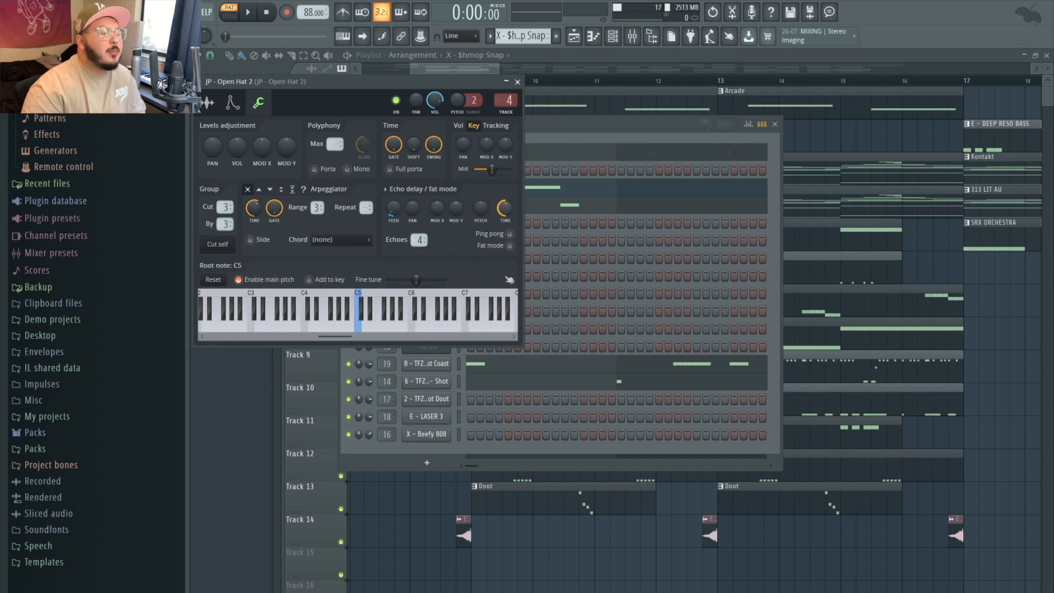
left_click(518, 82)
Open the TFZ FX - West Coast notes in the piano roll and select the group between bars 2 and 3
left_click(484, 363)
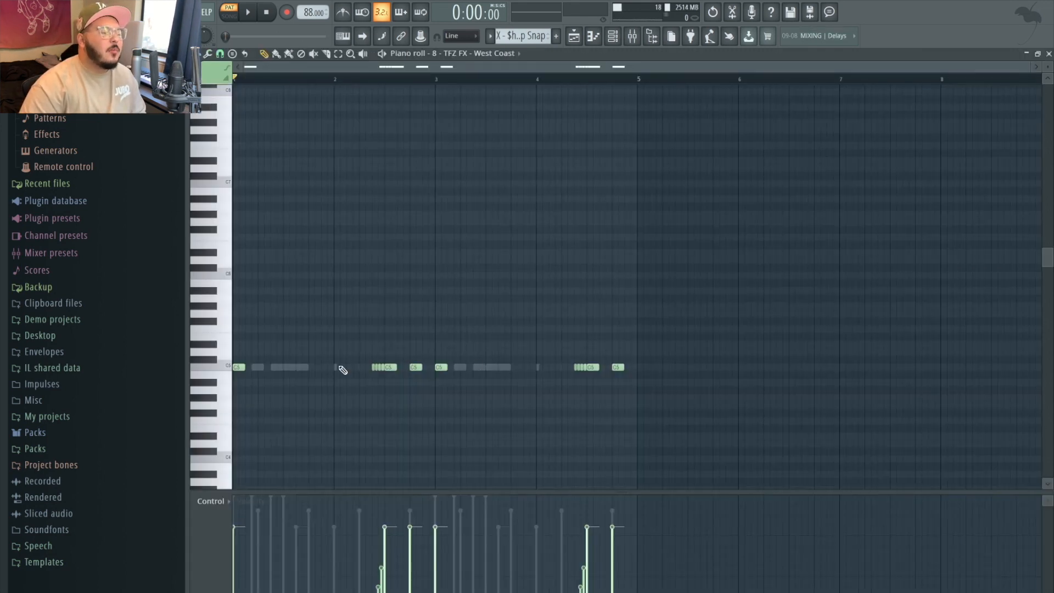
scroll(343, 370, "up", 2)
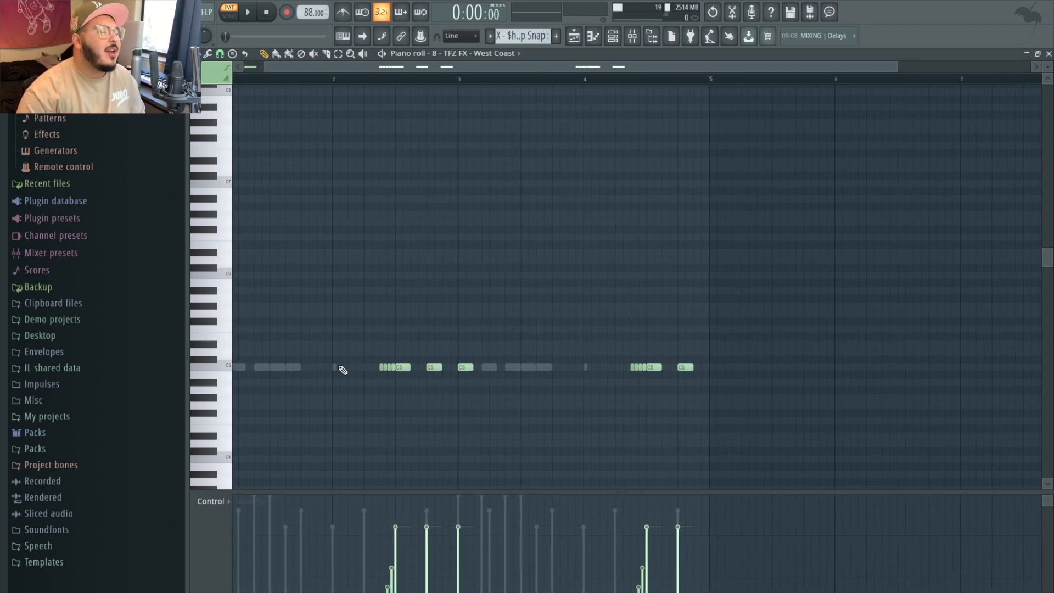
scroll(342, 371, "up", 3)
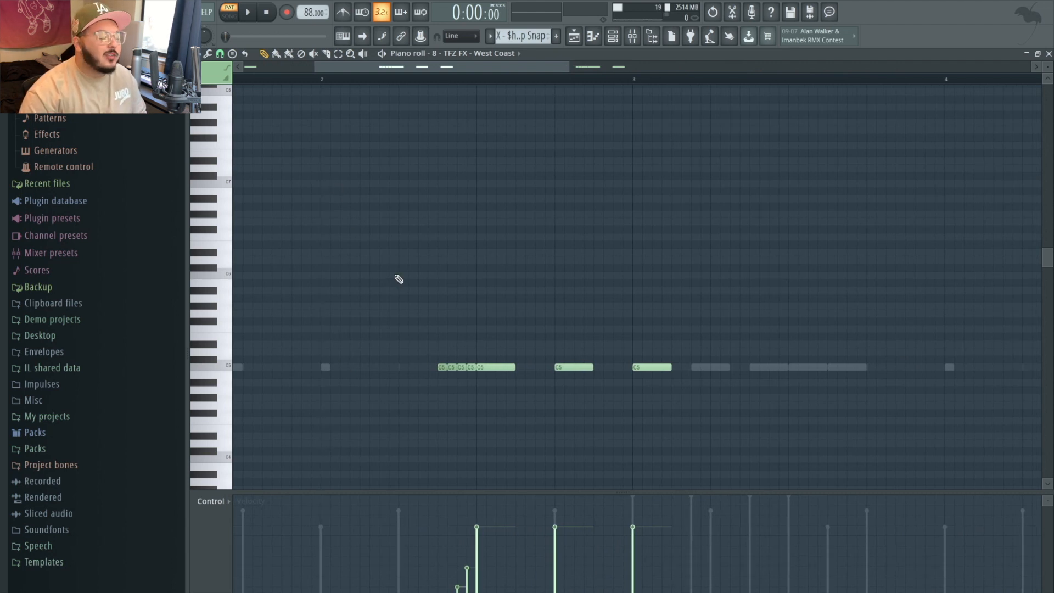
left_click_drag(395, 280, 941, 486)
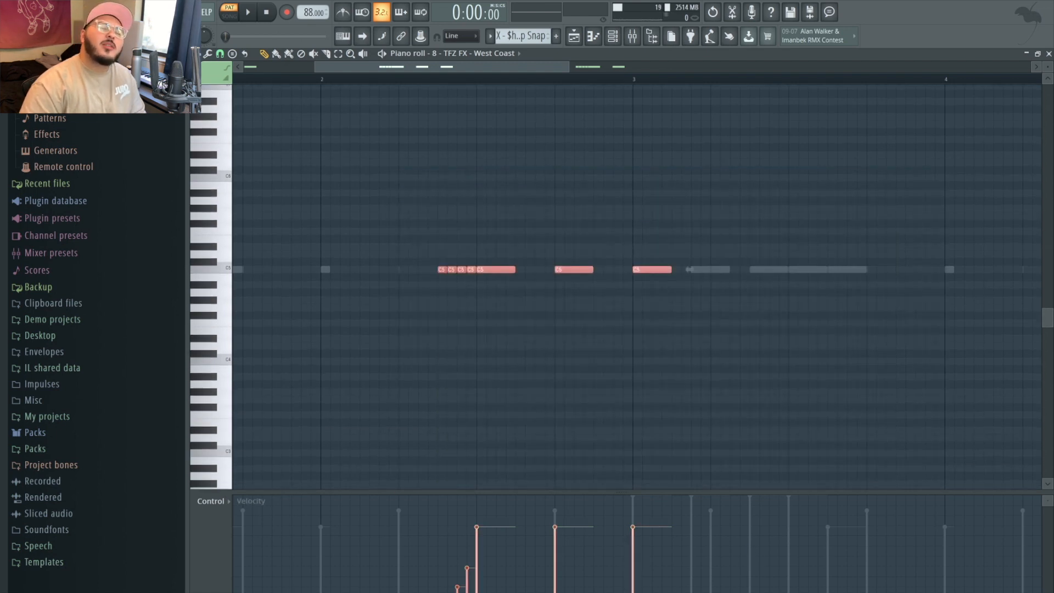
scroll(435, 354, "up", 4)
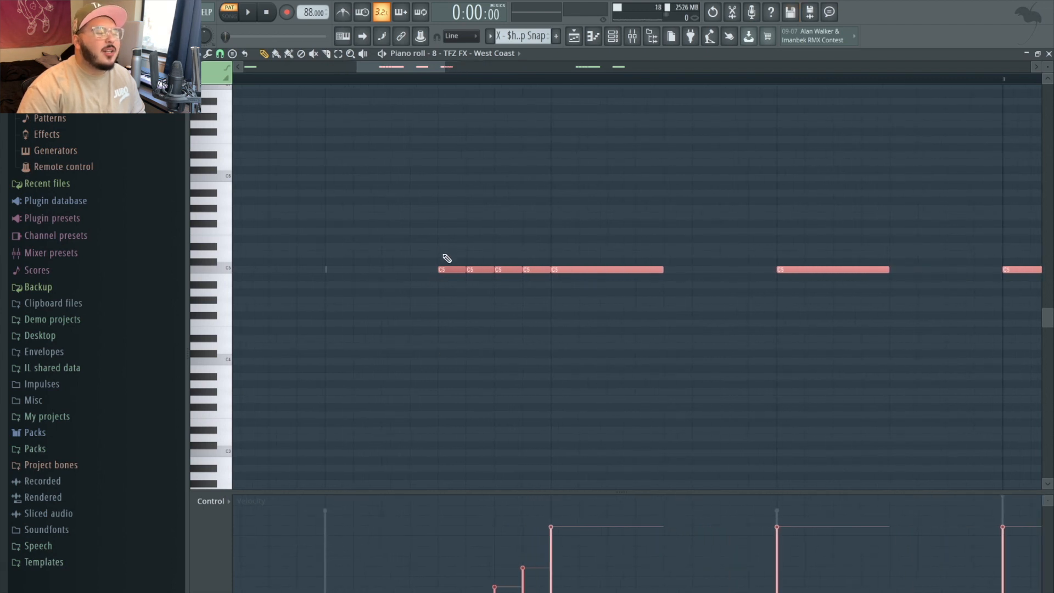
Check the piano roll's snap setting for the West Coast notes, keeping 1/2 step
left_click(209, 54)
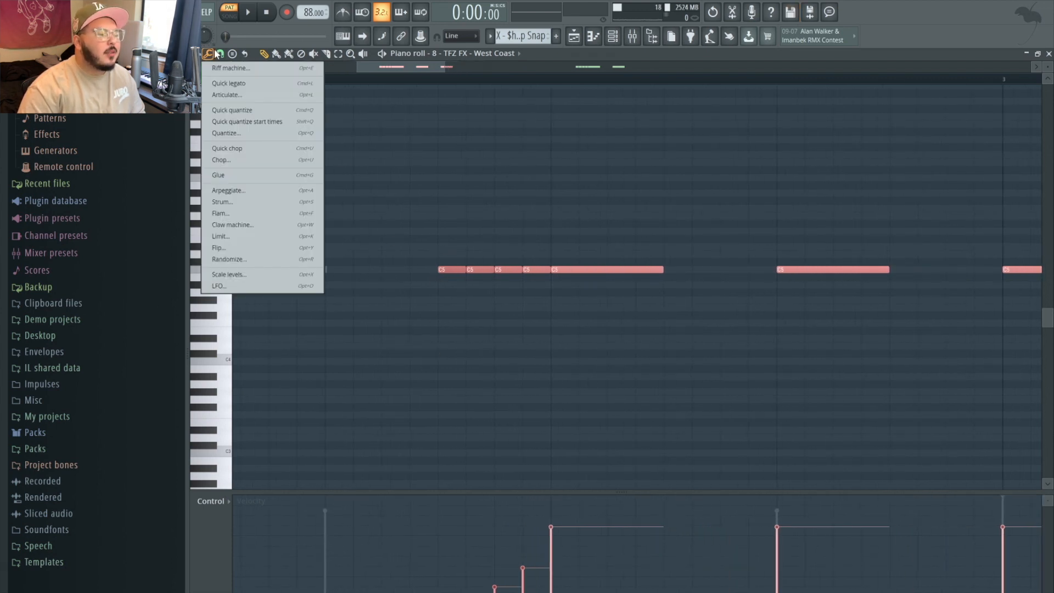
left_click(220, 54)
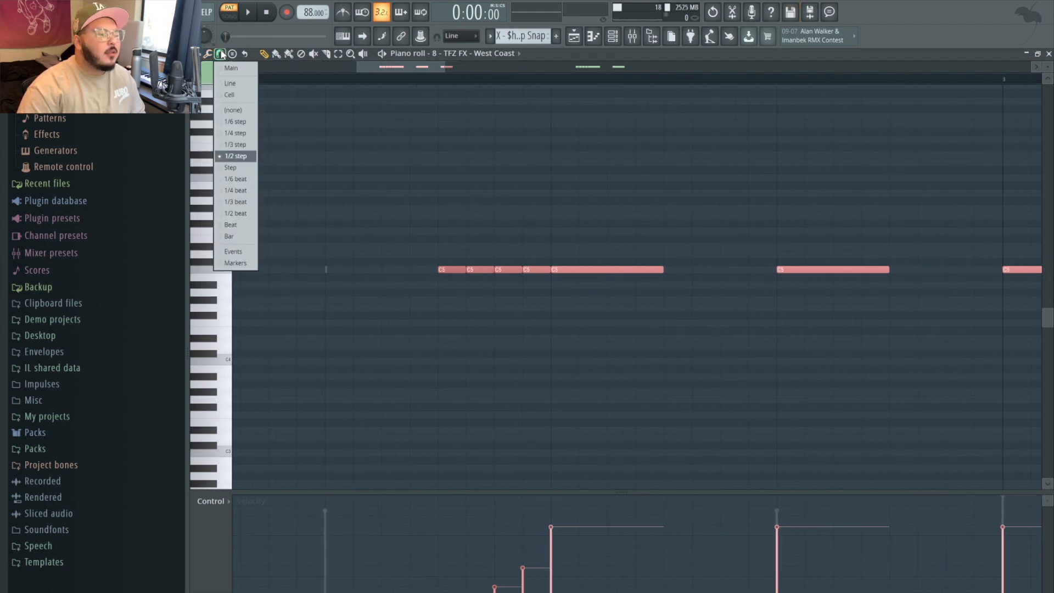
left_click(232, 158)
Highlight the four short C5 West Coast notes and the two longer notes before bar 3 in turn, and clear the selection
left_click_drag(422, 236, 536, 297)
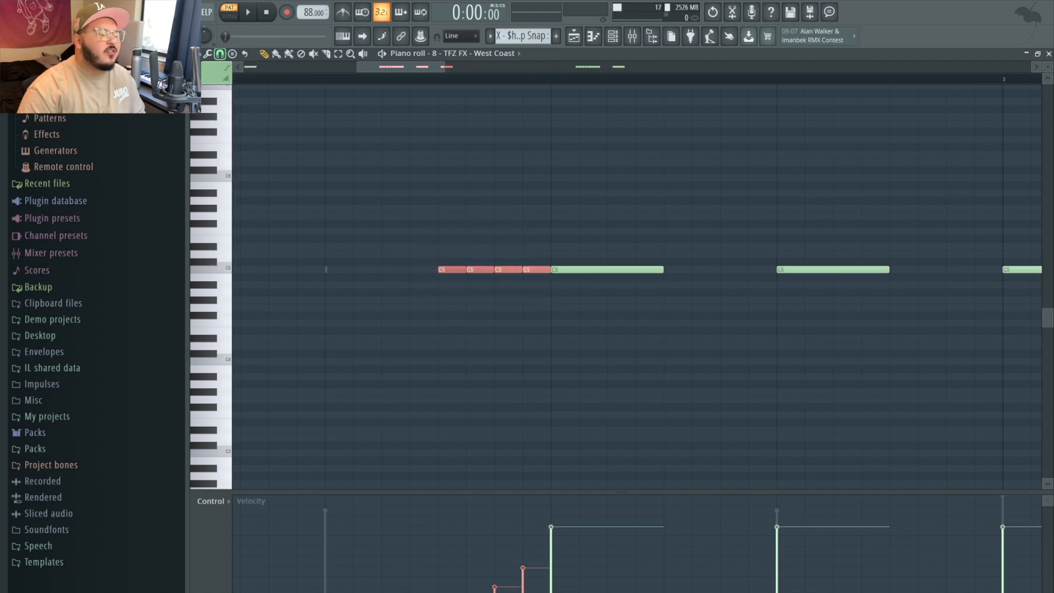
right_click(612, 287)
left_click_drag(606, 251, 654, 290)
left_click_drag(912, 220, 856, 326)
right_click(835, 359)
scroll(854, 367, "down", 4)
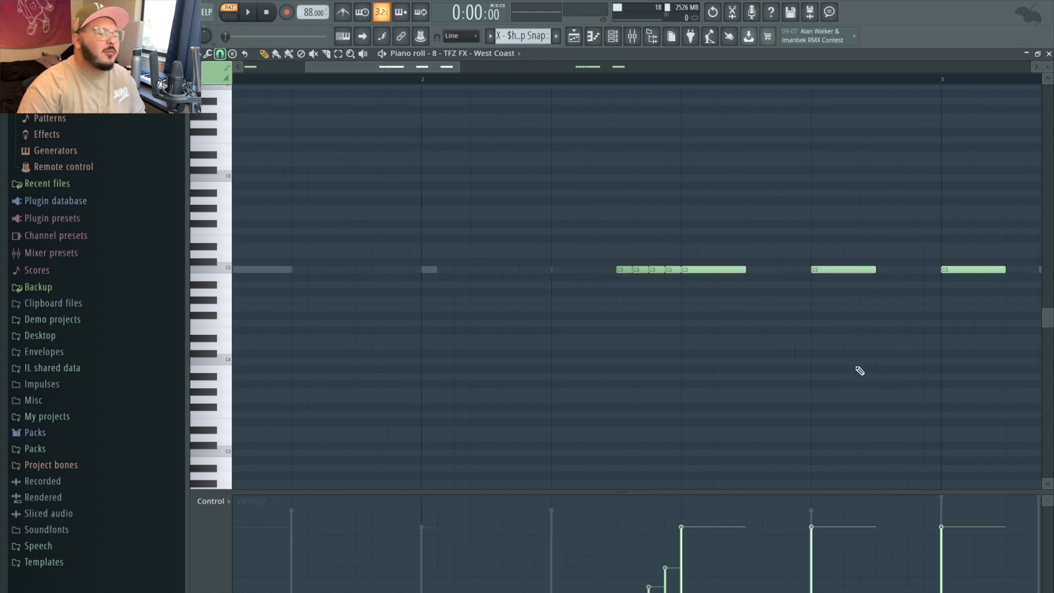
Play back the West Coast notes starting from the position between bars 2 and 3
left_click(596, 80)
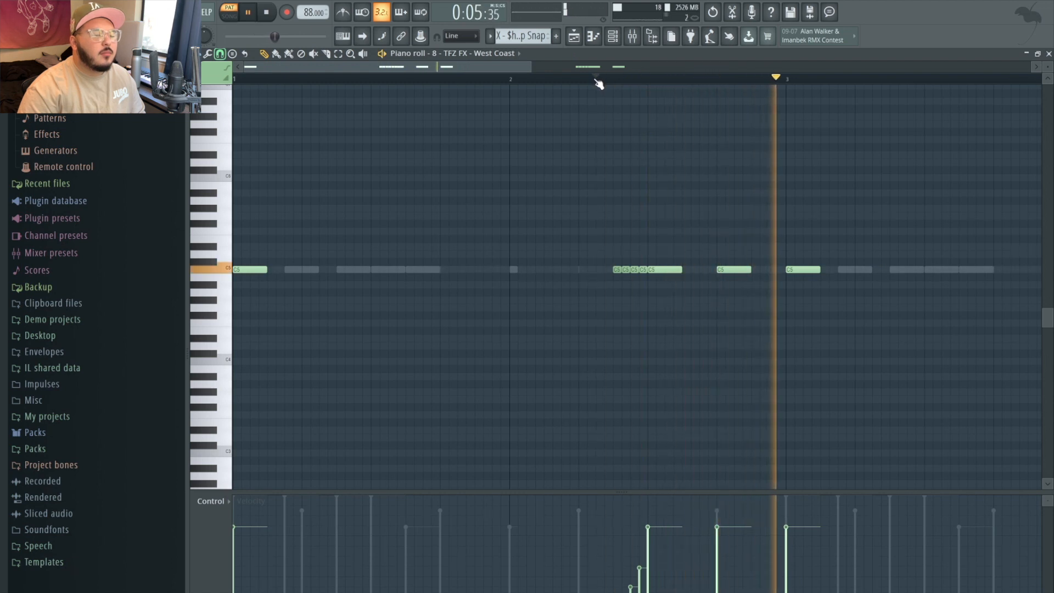
key("space")
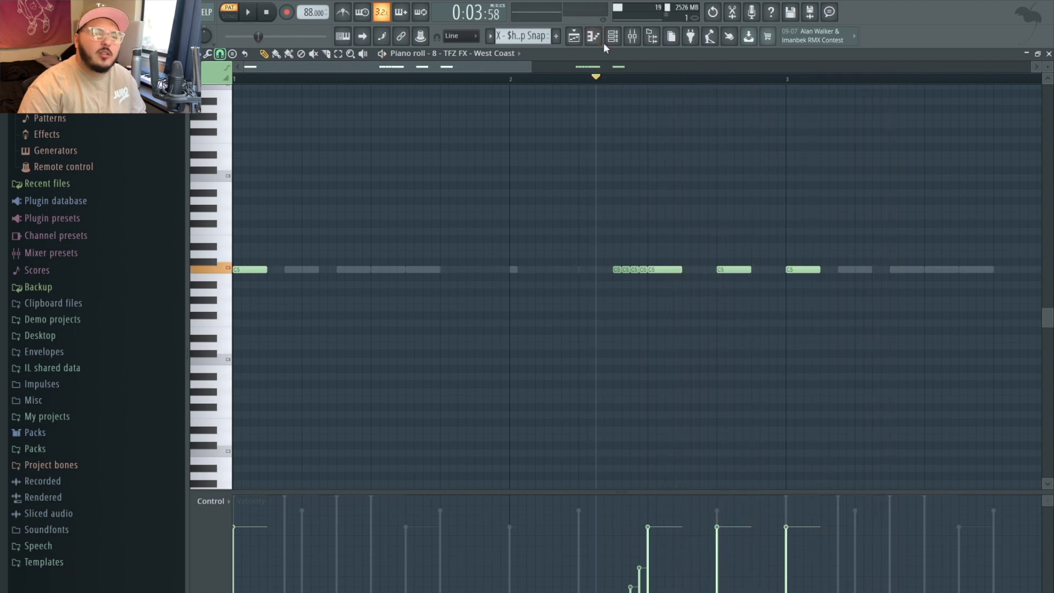
Open the 808 pattern's Beefy 808 notes in the piano roll and play them back from the start
left_click(611, 39)
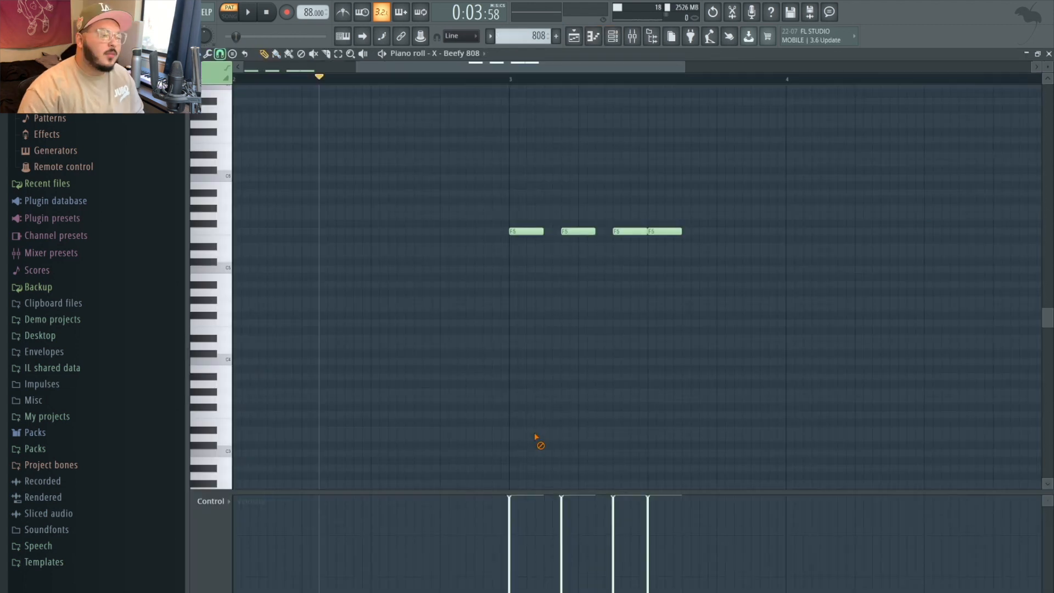
double_click(538, 439)
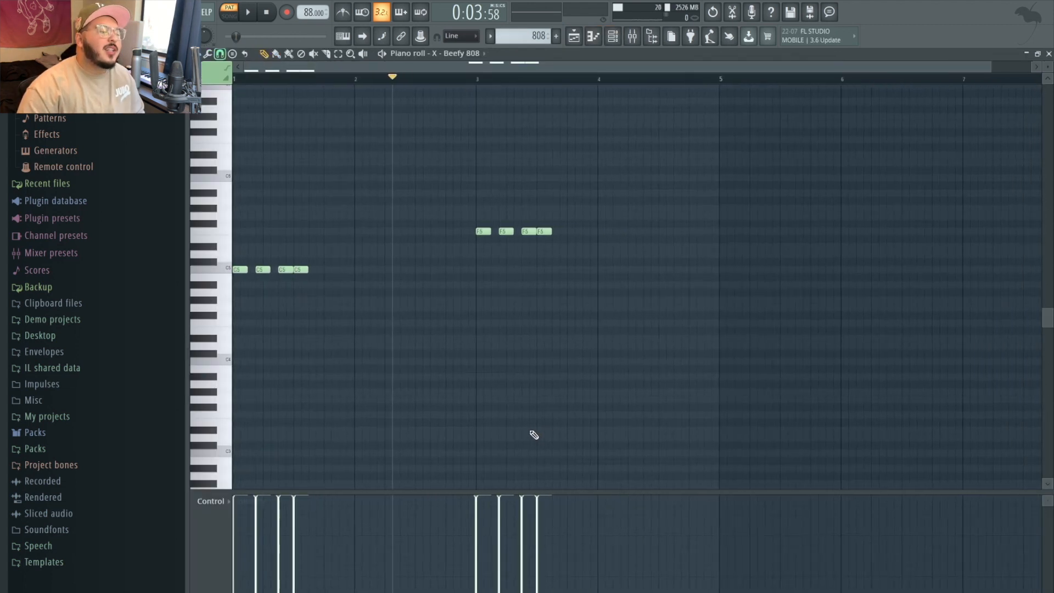
key("space")
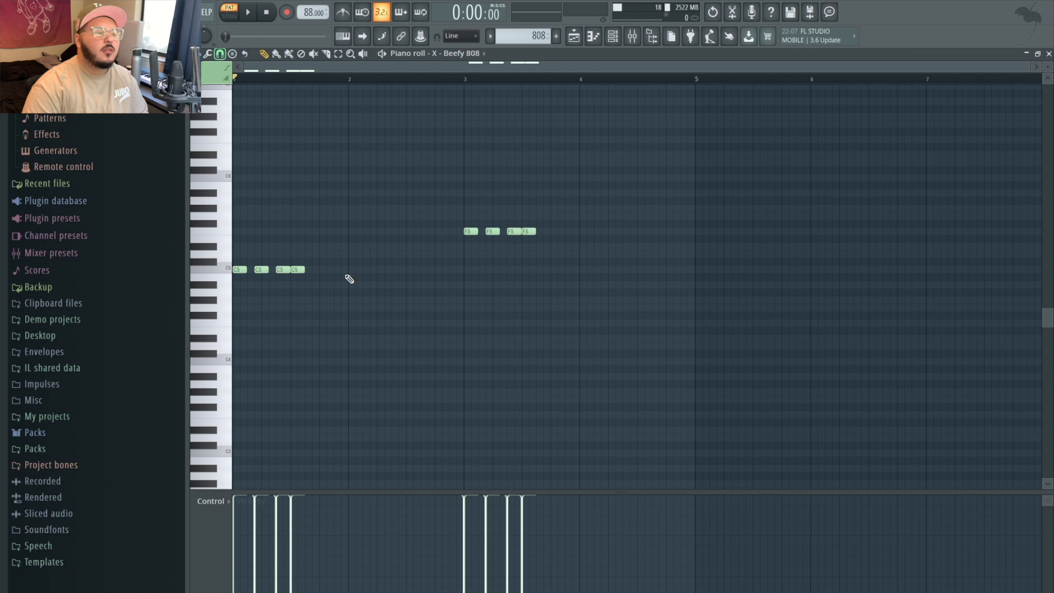
key("space")
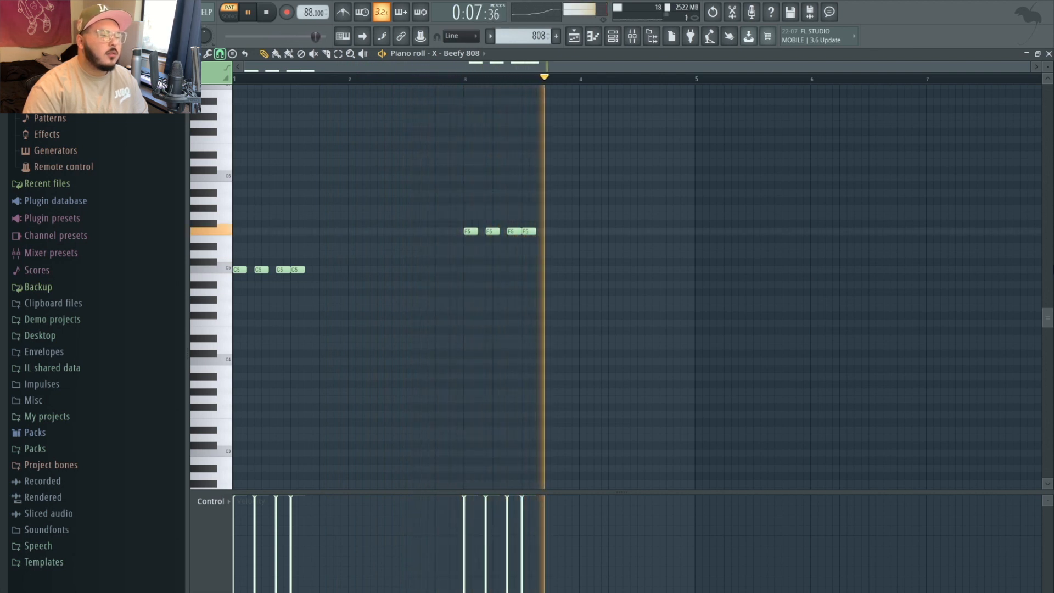
key("space")
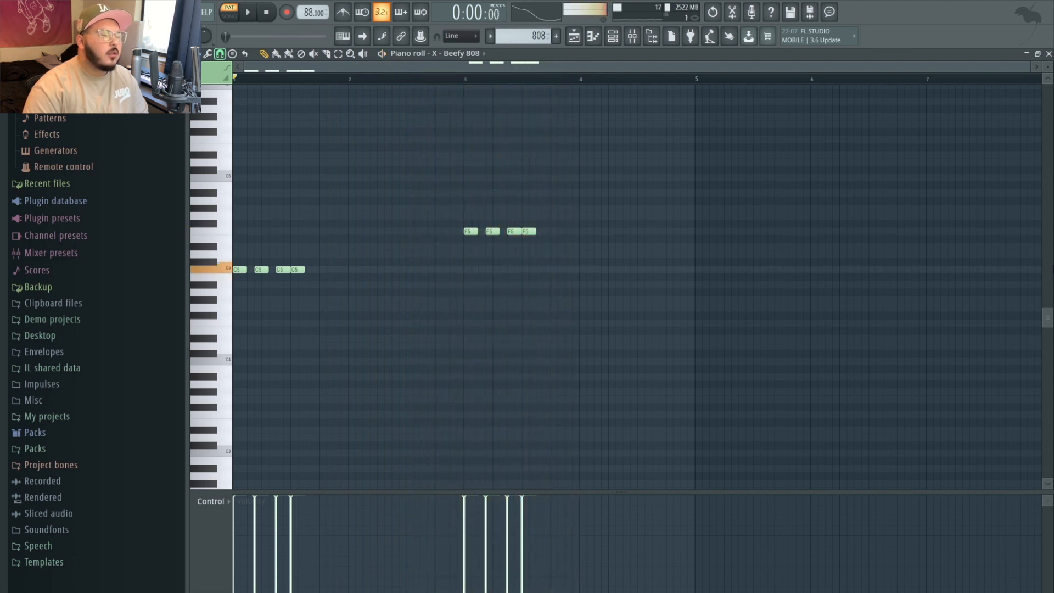
Open the X - Beefy 808 channel's sampler settings for review, with its window moved clear of the channel list
left_click(615, 37)
left_click(427, 435)
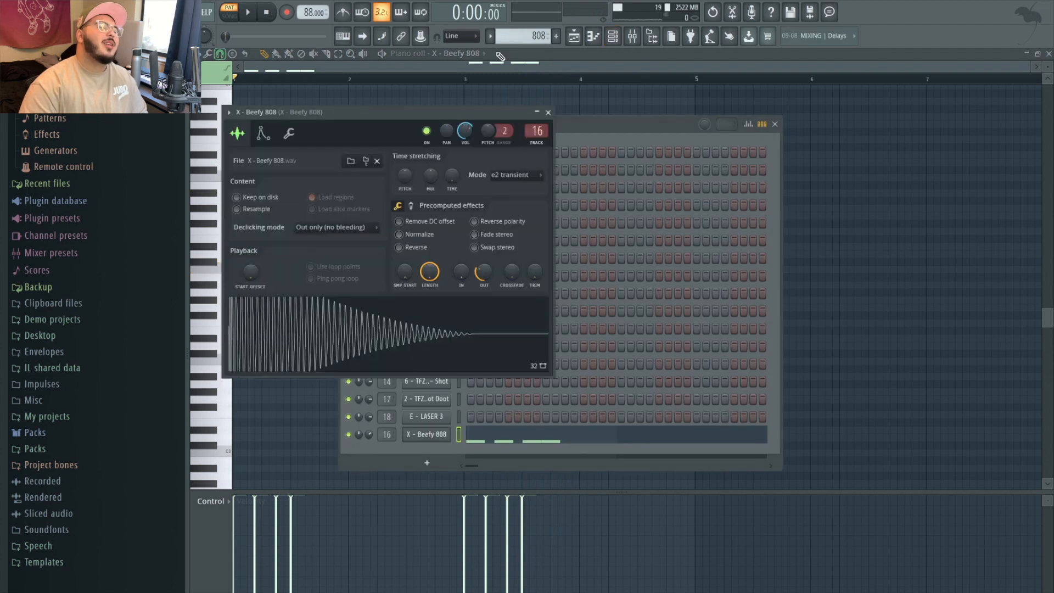
left_click_drag(413, 113, 706, 115)
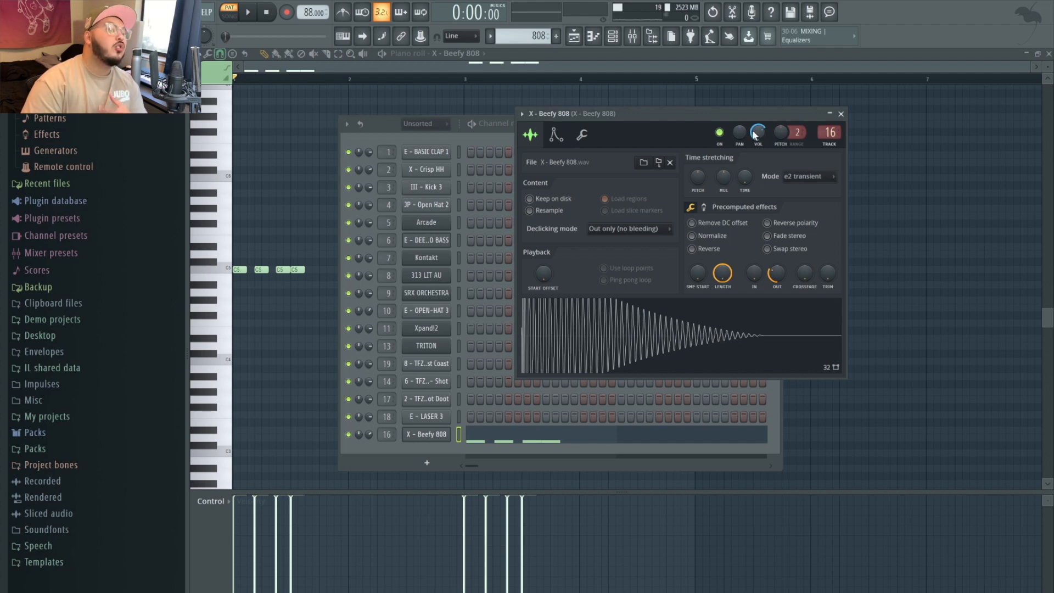
Open the Lazer pattern's E - LASER 3 notes in the piano roll and select both groups across bars 1 to 4
left_click(574, 39)
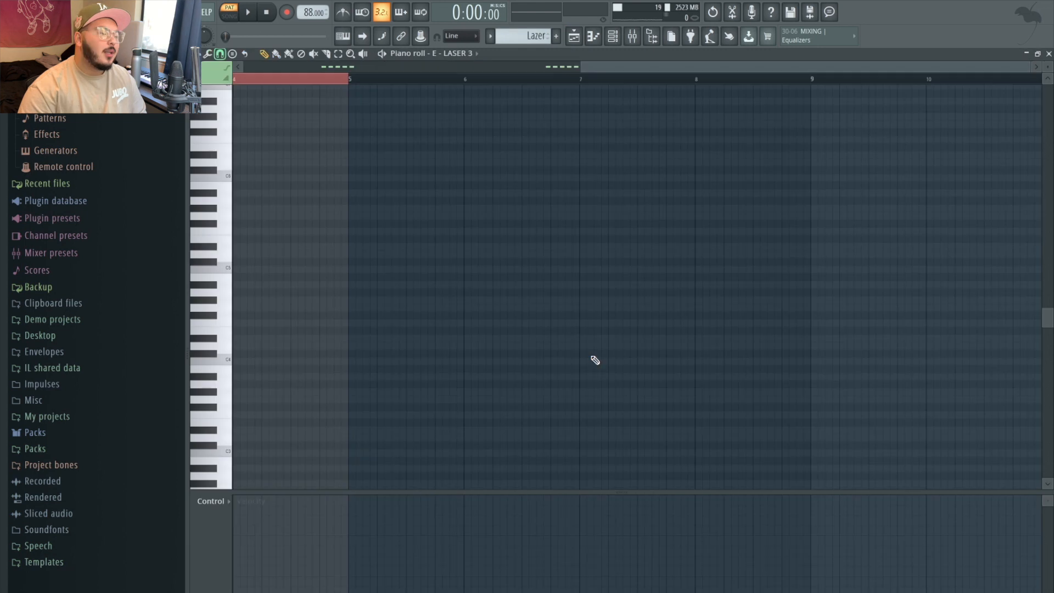
scroll(595, 360, "left", 4)
left_click_drag(692, 325, 280, 91)
scroll(298, 334, "up", 8)
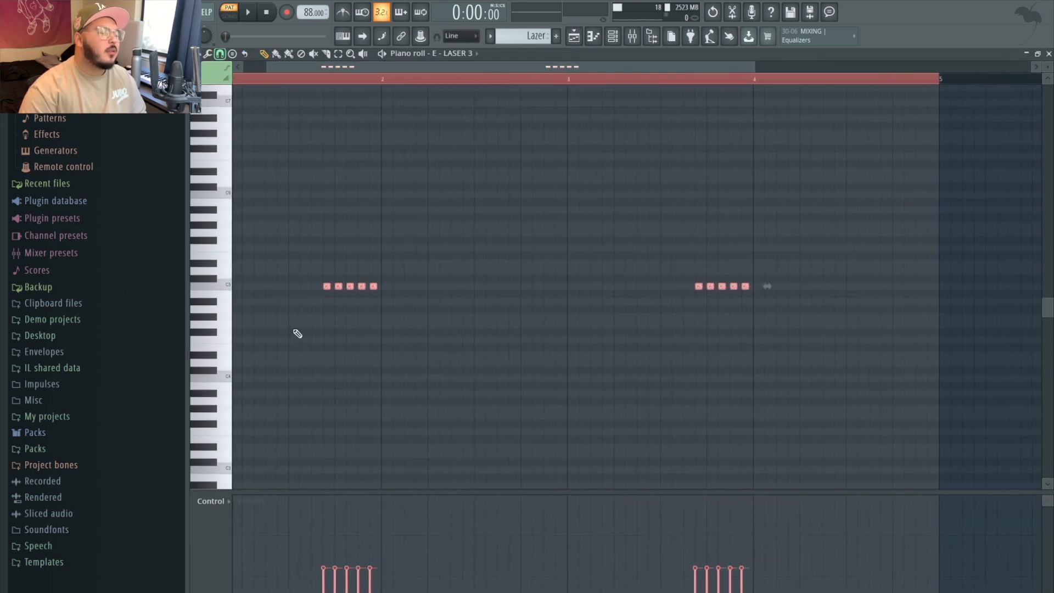
Play back the first group of LASER 3 notes, starting shortly before it in bar 1
scroll(423, 265, "left", 3)
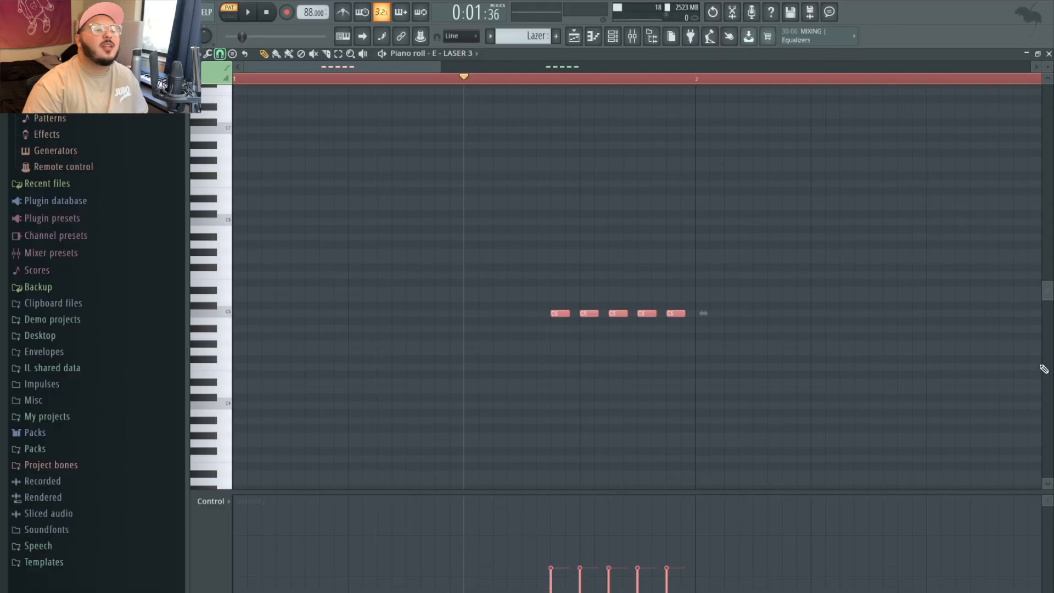
key("space")
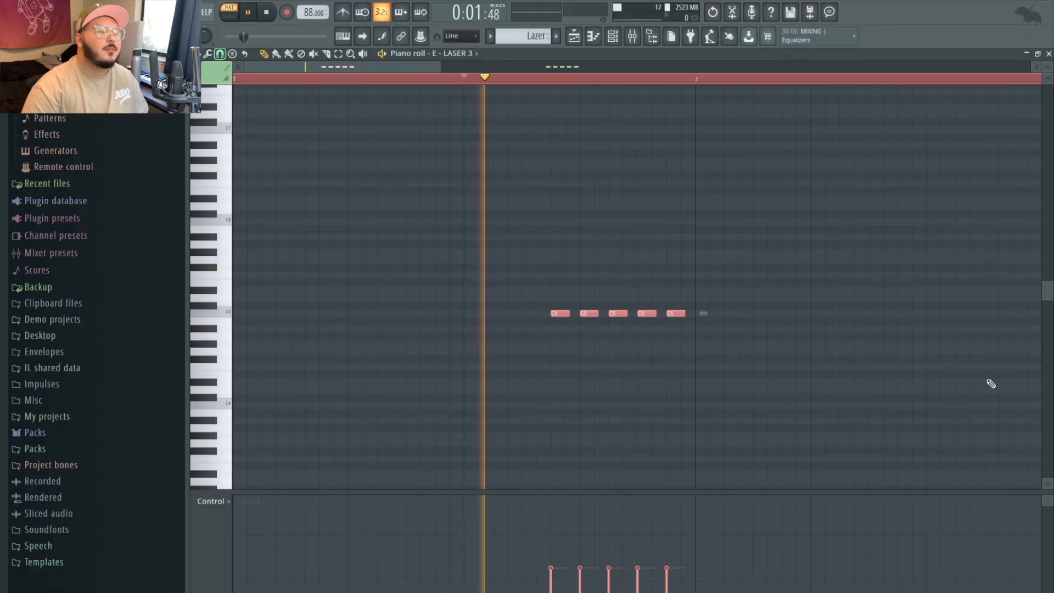
key("space")
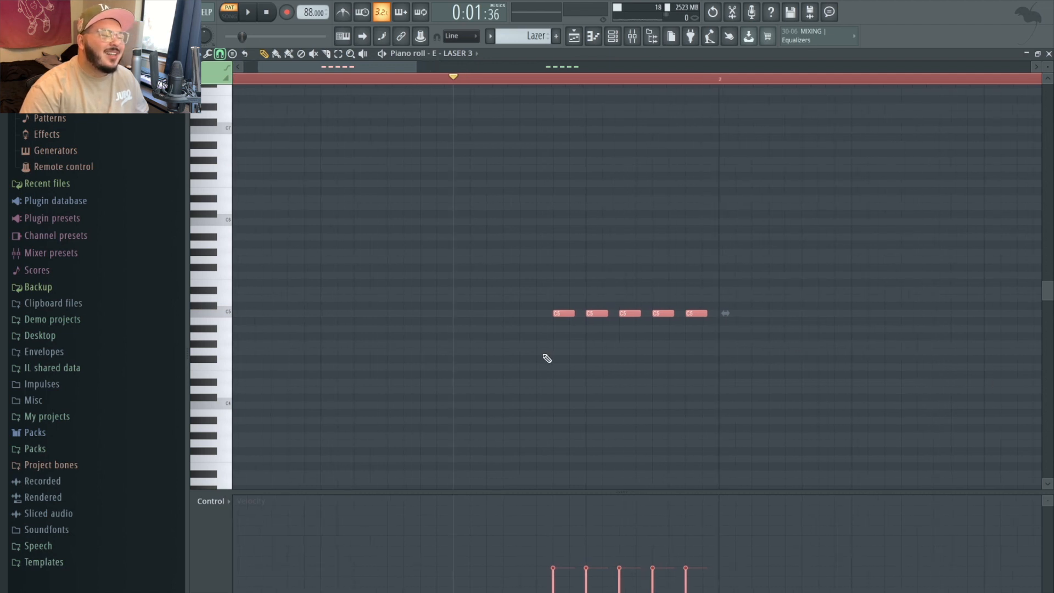
Highlight the five C5 LASER 3 notes just before bar 2 and clear the selection
scroll(547, 358, "up", 3)
left_click_drag(580, 295, 873, 383)
left_click(471, 353)
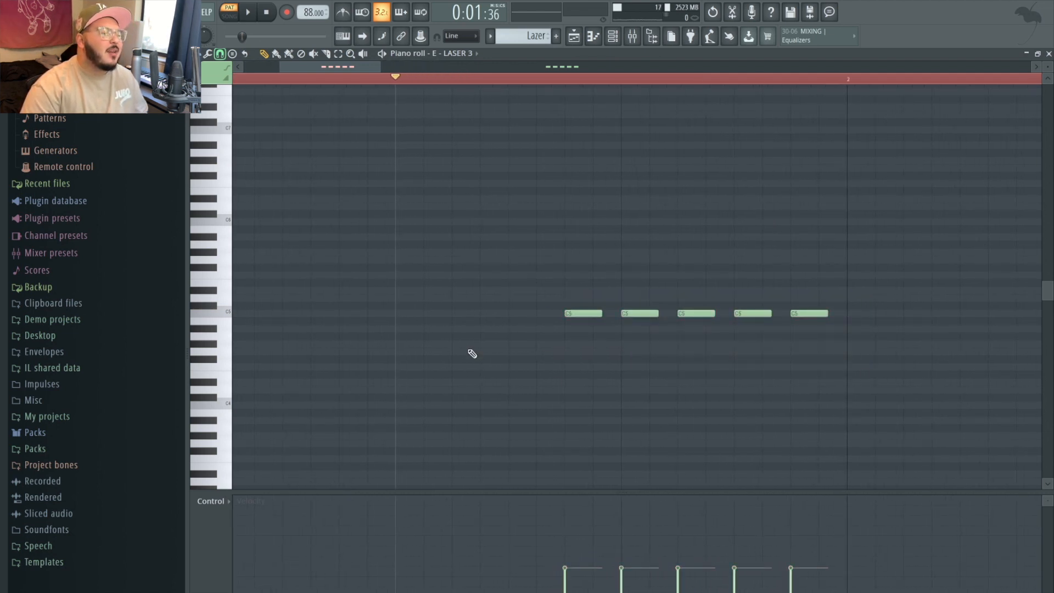
scroll(471, 353, "down", 4)
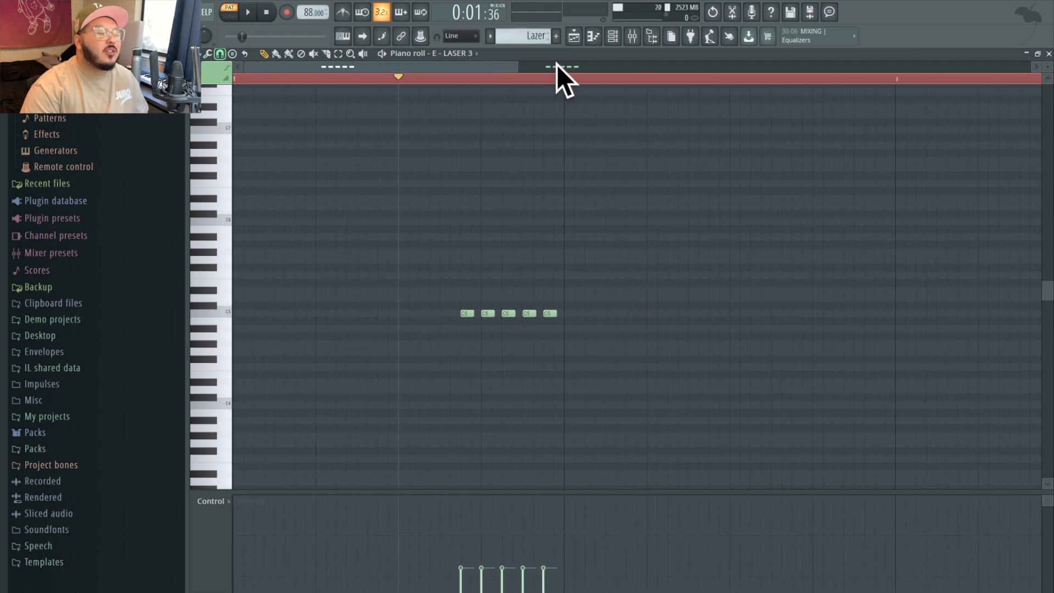
Open the Doot pattern's TFZ Perc - Doot Doot notes in the piano roll and examine the descending notes before bar 3
left_click(613, 36)
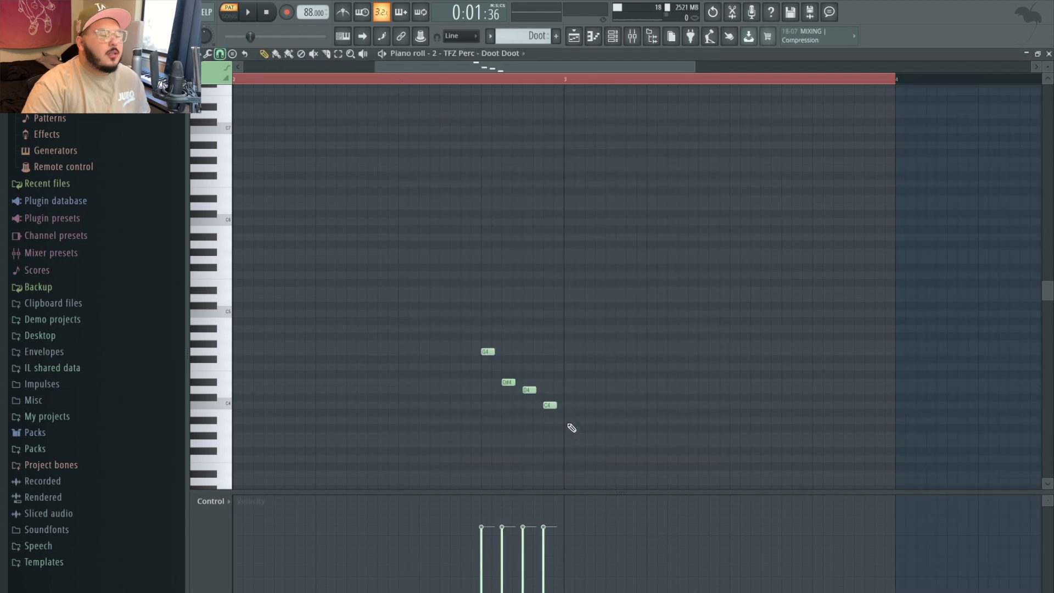
scroll(488, 443, "up", 5)
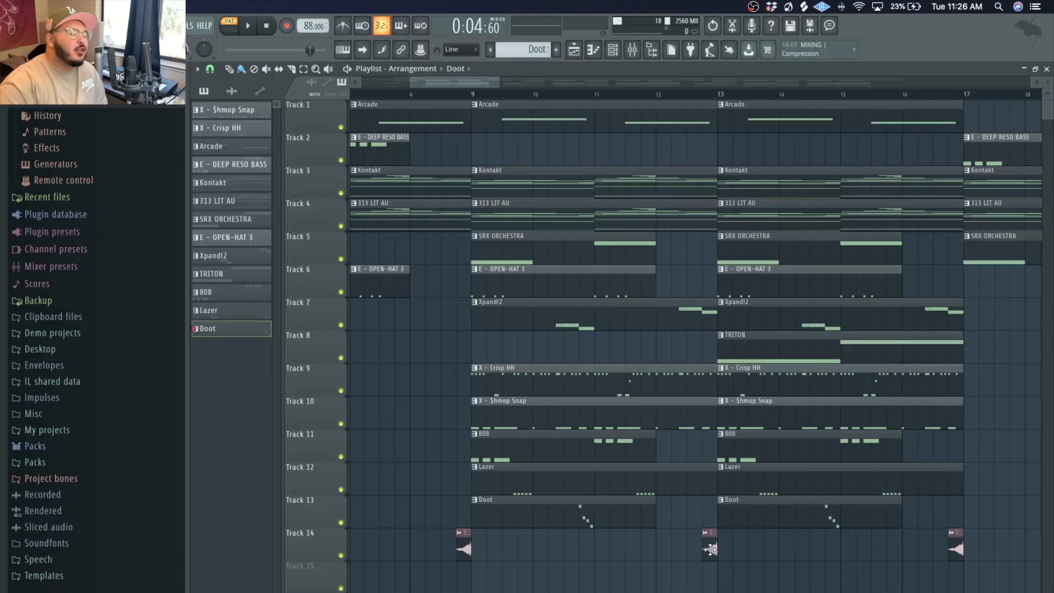
Open the sampler settings of the E - TRIANGLE RISER 2 clip before bar 13 on Track 14 and review its waveform
double_click(710, 549)
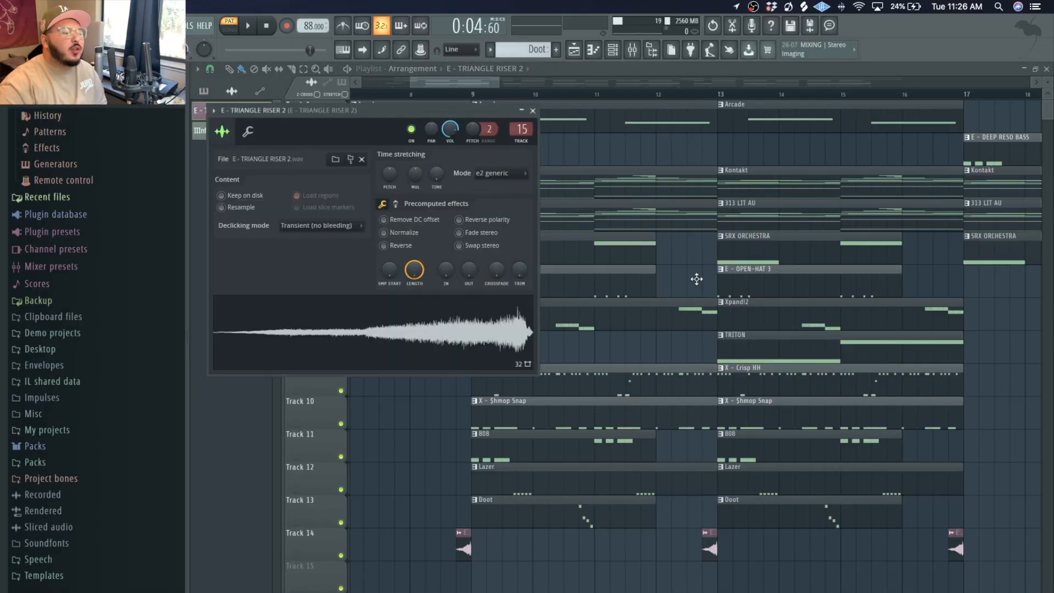
left_click_drag(341, 111, 569, 148)
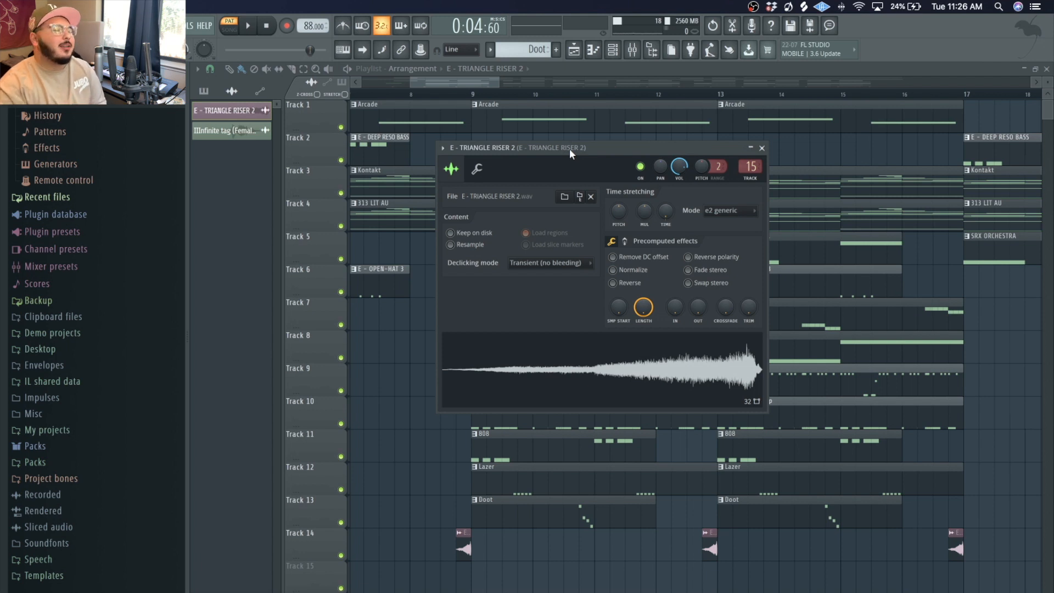
left_click_drag(569, 148, 614, 147)
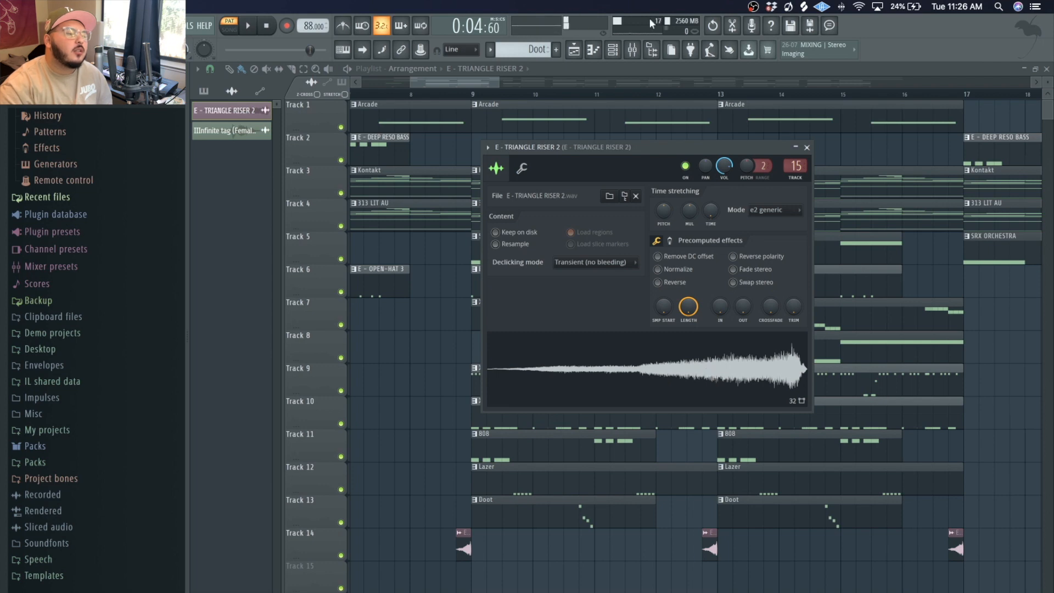
Review the Fruity Reeverb 2 and Fruity delay 2 effects on the TRIANGLE RISER 2 mixer track and return to the playlist arrangement
left_click(633, 50)
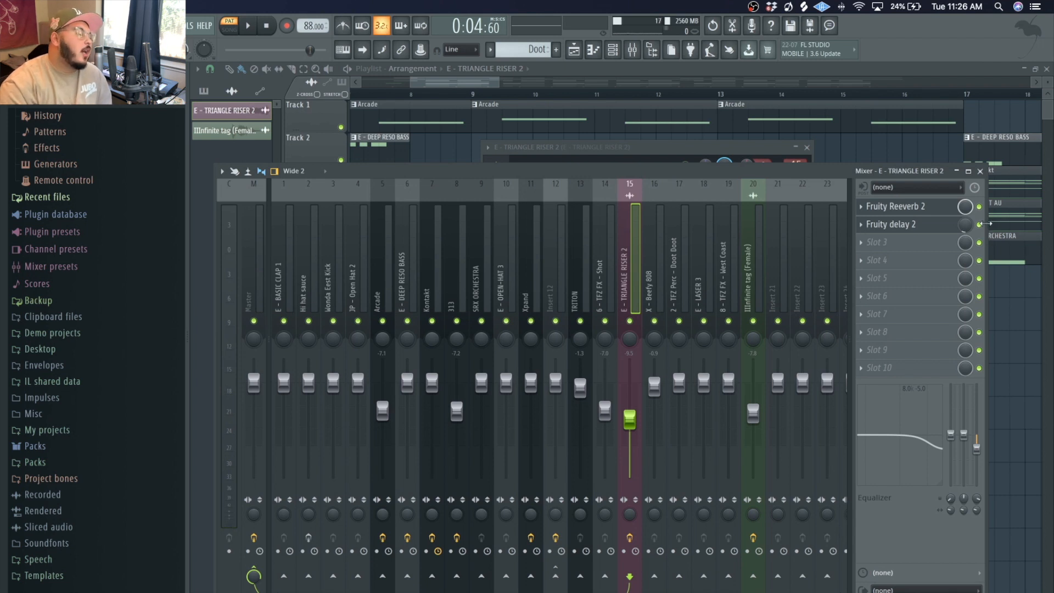
left_click(894, 207)
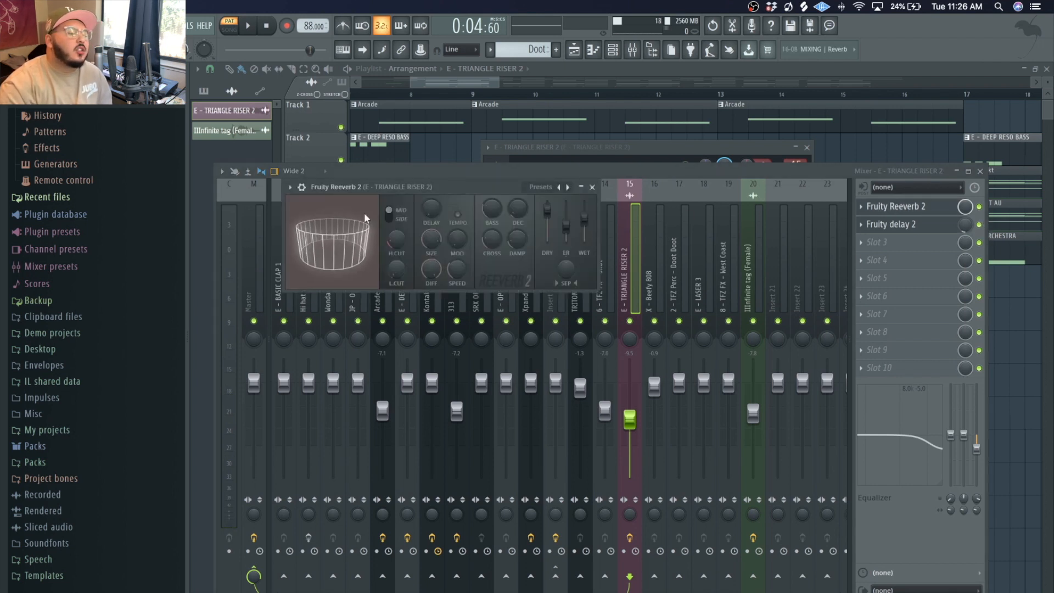
left_click_drag(391, 193, 645, 153)
left_click(894, 224)
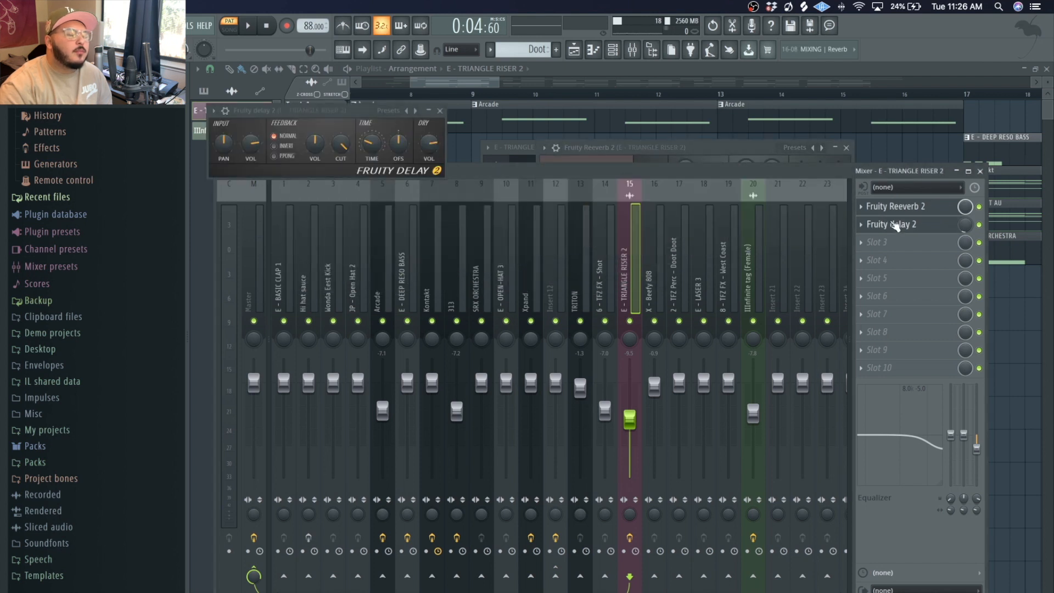
left_click_drag(357, 112, 817, 112)
left_click(969, 228)
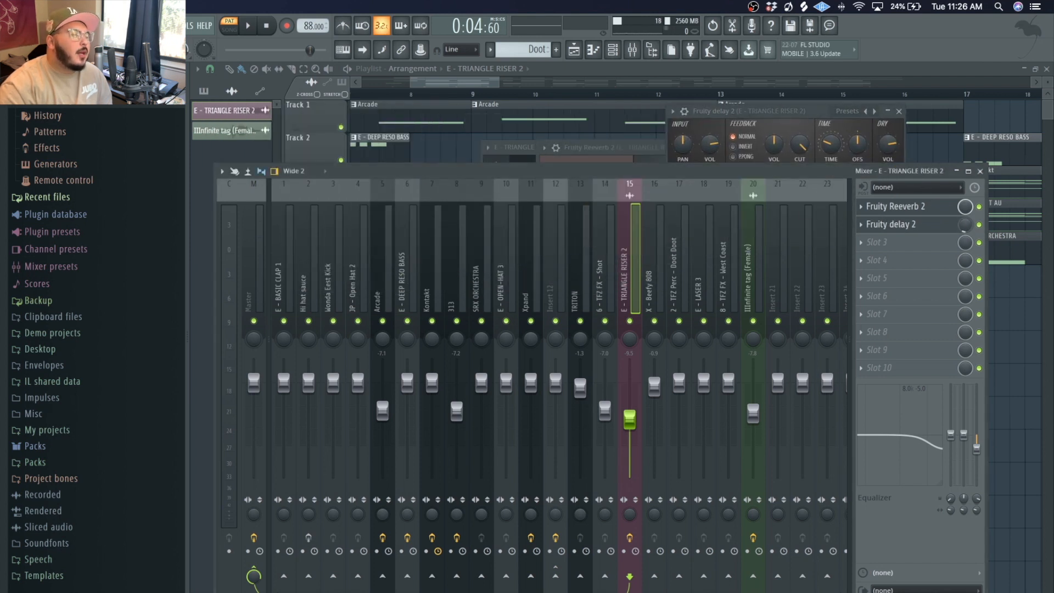
left_click(1012, 416)
scroll(1010, 416, "down", 5)
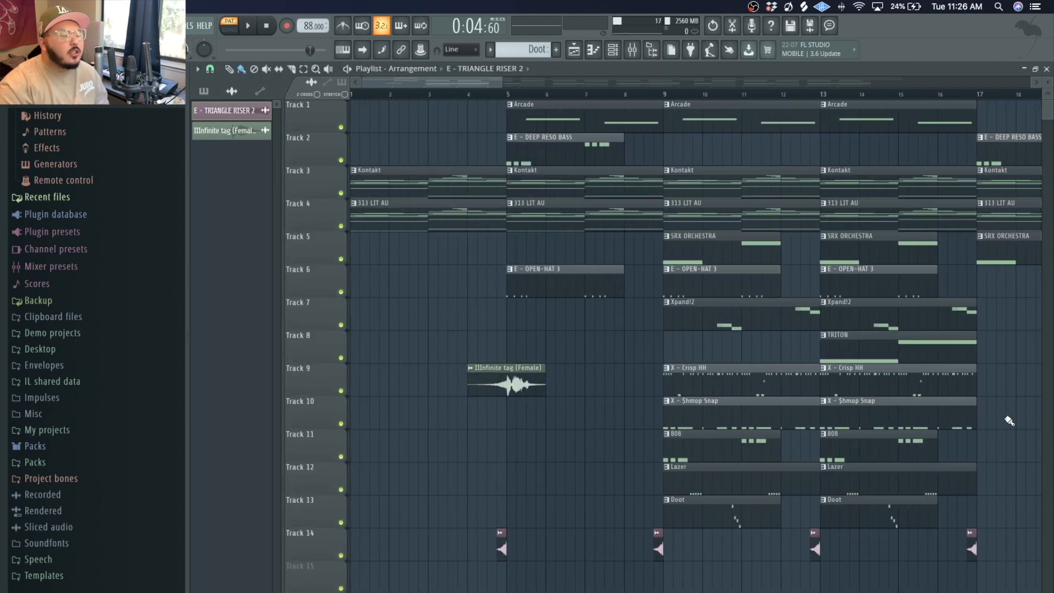